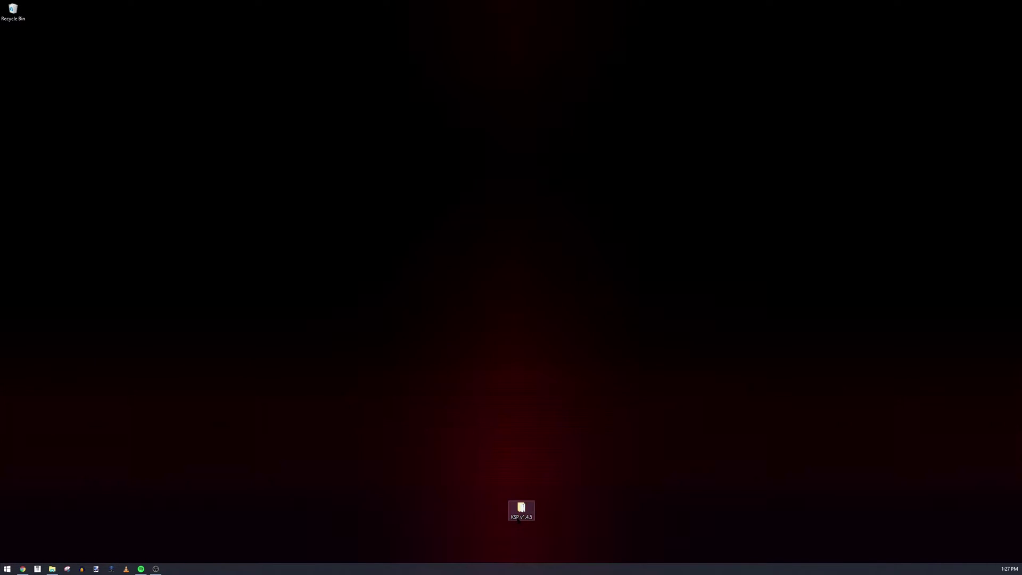
- Create a shortcut to KSP_x64.exe in the KSP v1.4.5 game folder
double_click(530, 506)
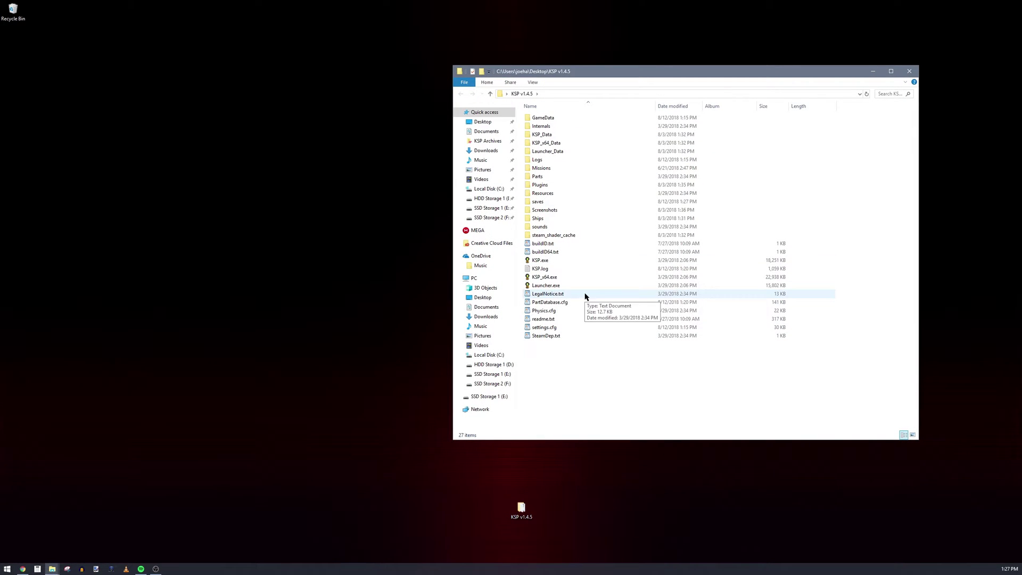
click(554, 278)
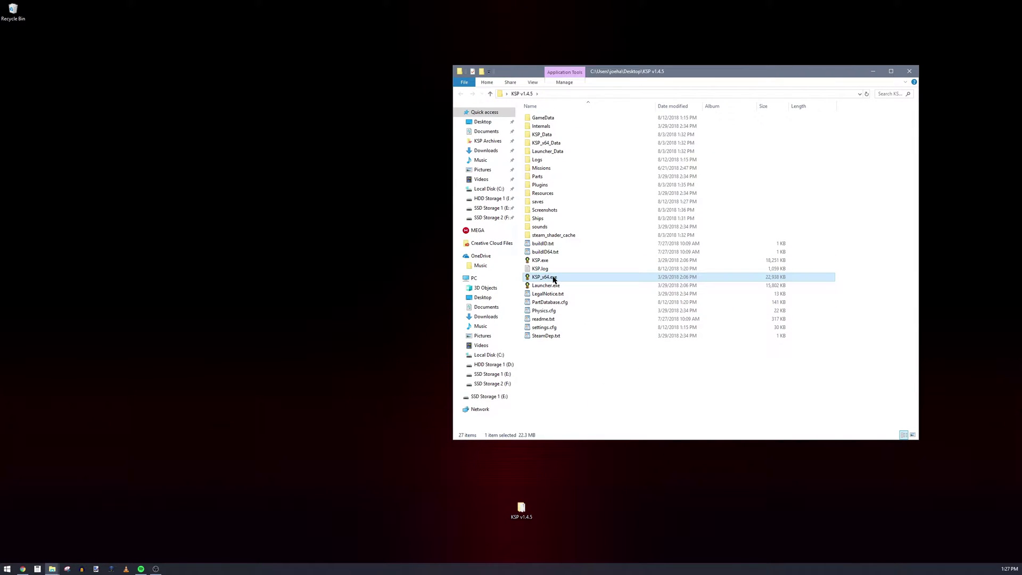
click(587, 383)
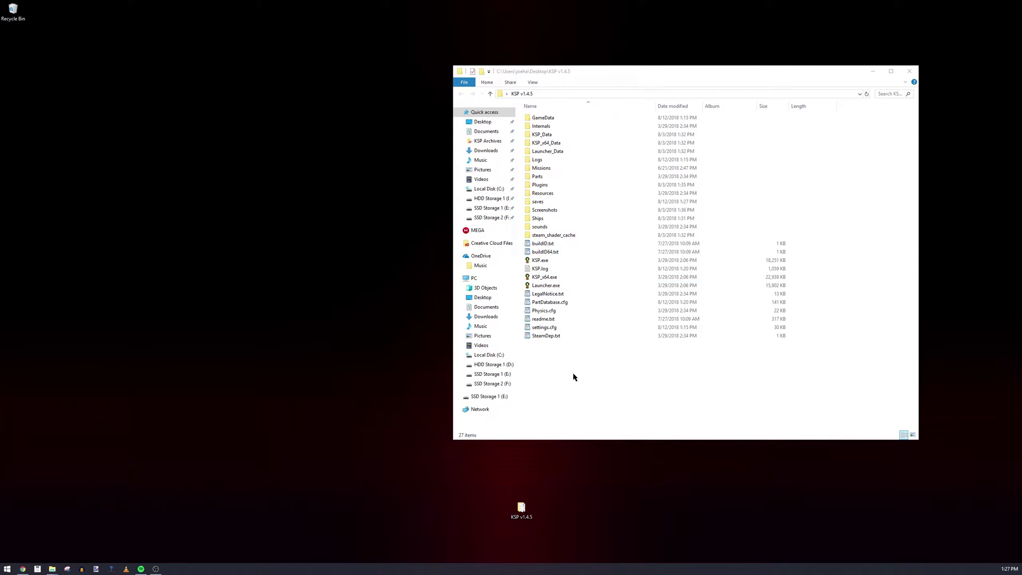
click(555, 278)
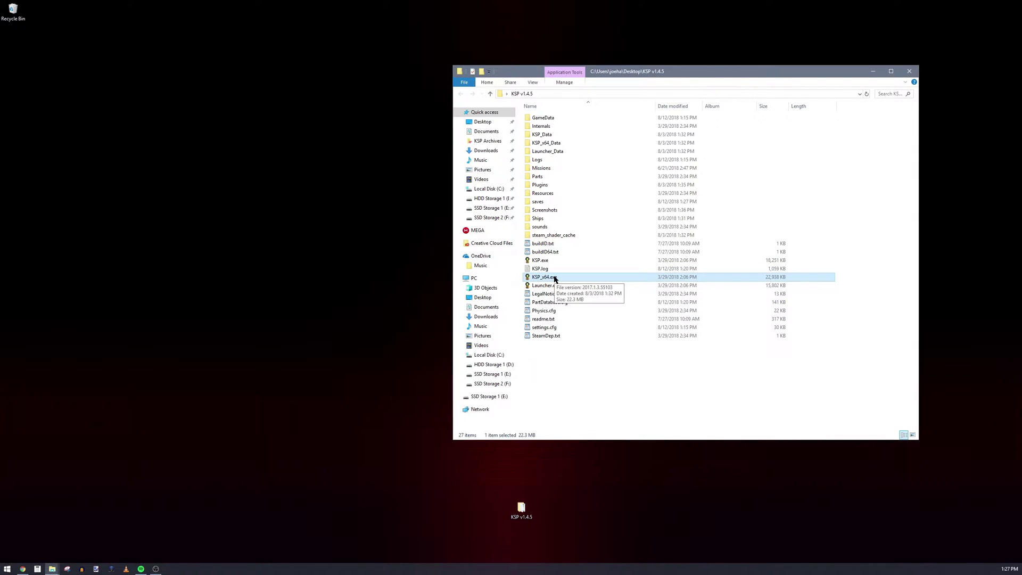
right_click(555, 278)
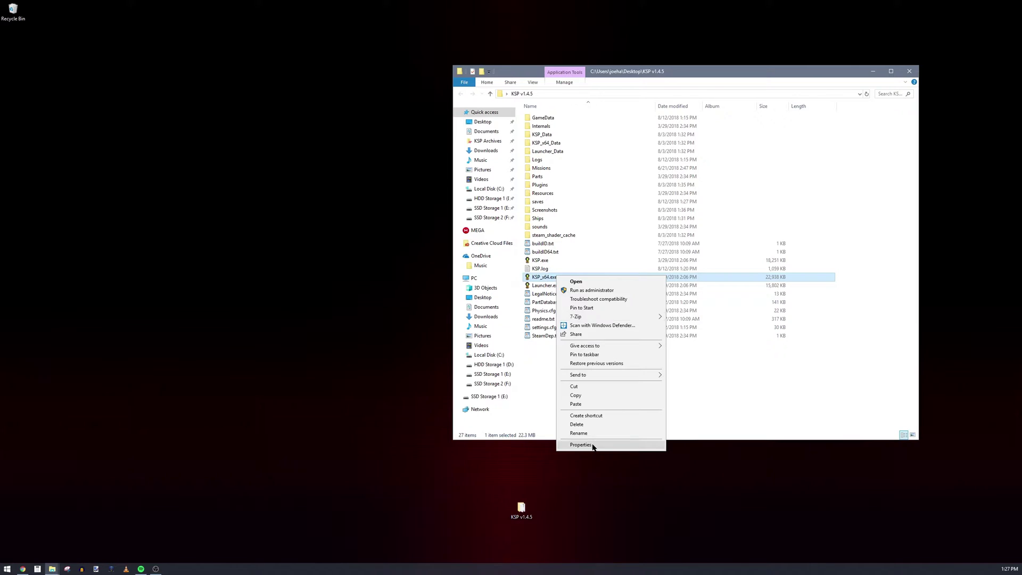
click(592, 444)
key(Escape)
right_click(553, 279)
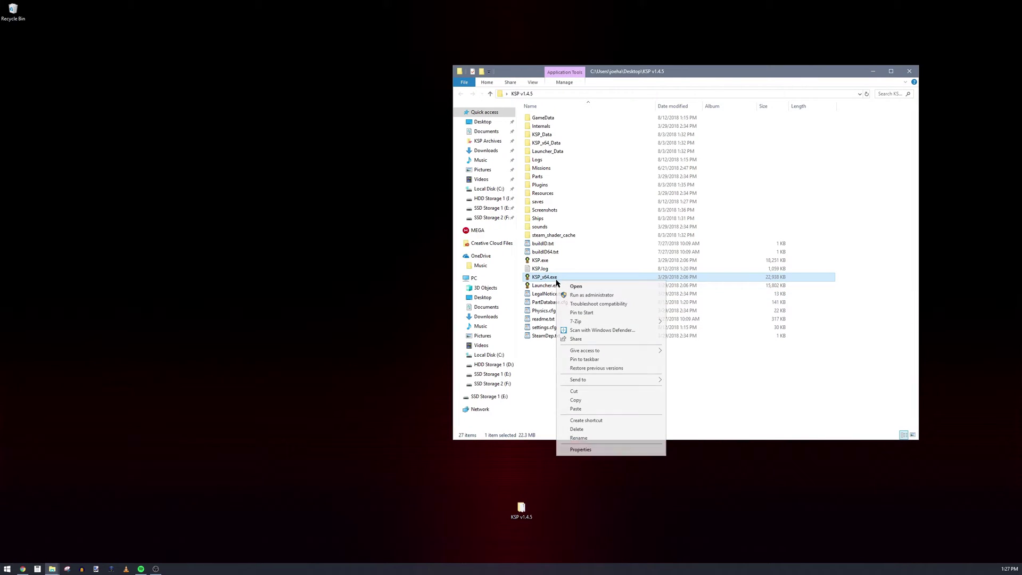
click(595, 420)
- Move the new shortcut onto the desktop and rename it 'KSP v1.4.5'
drag(549, 286, 525, 540)
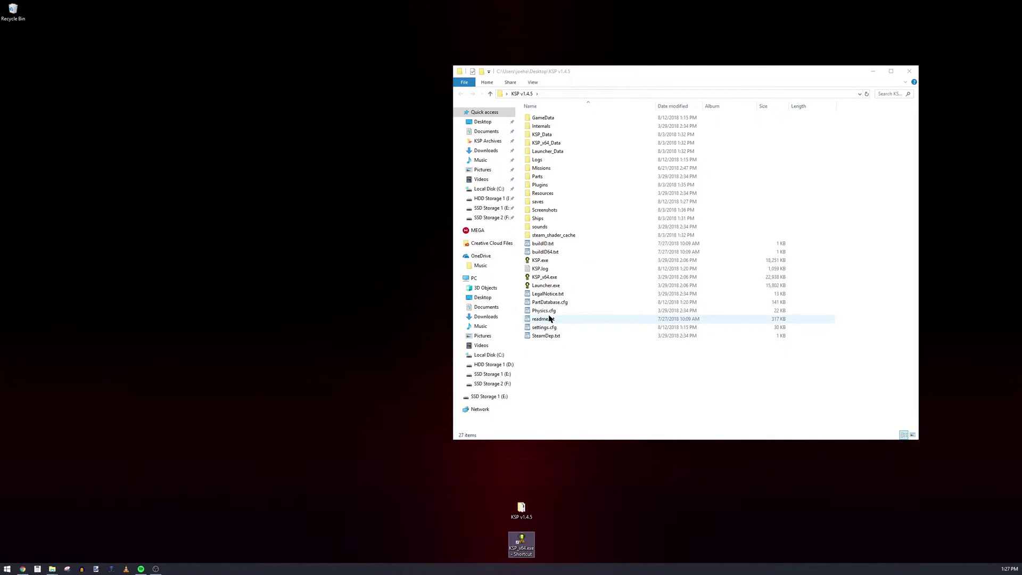
click(522, 547)
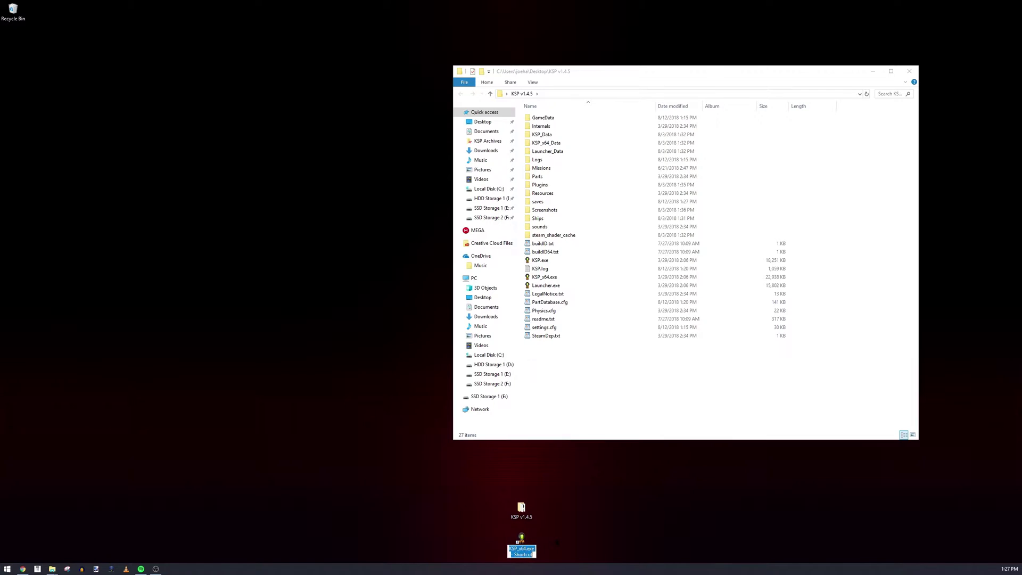
text(KSP v1.4.5)
key(Return)
- Append -popupwindow to the KSP v1.4.5 shortcut's target and save the change
right_click(522, 540)
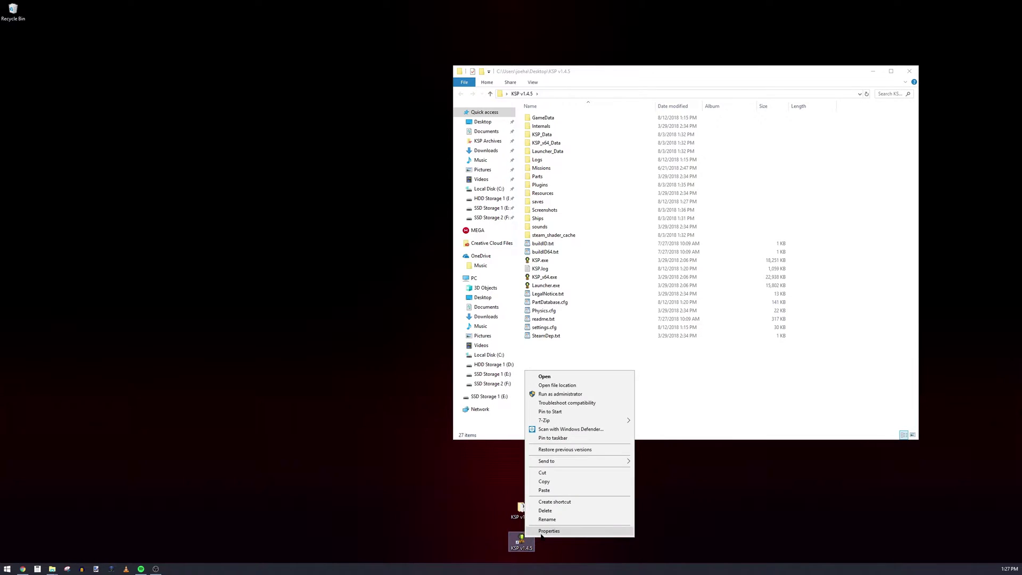
click(541, 538)
click(659, 429)
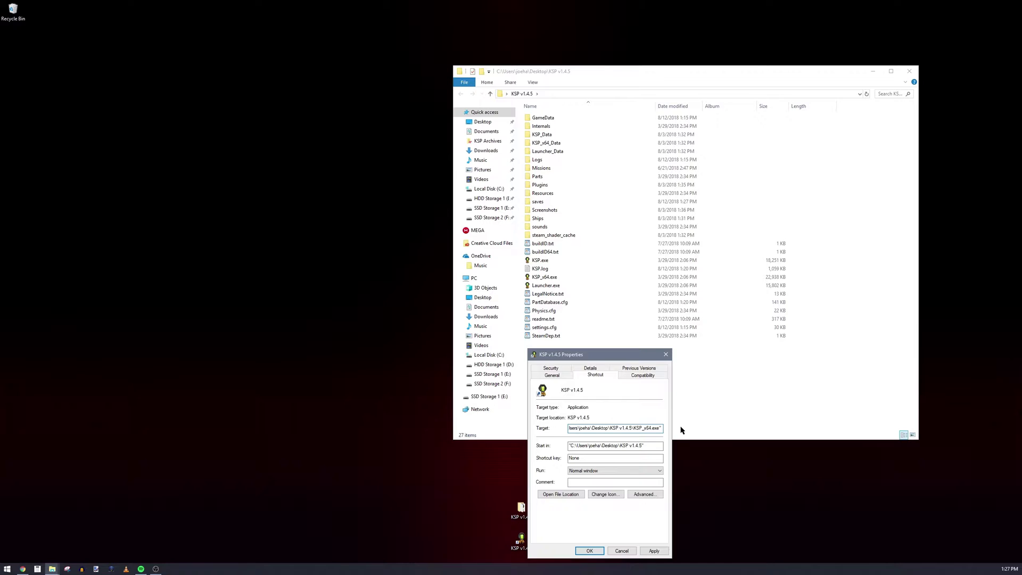
text(-popupwindow)
click(654, 551)
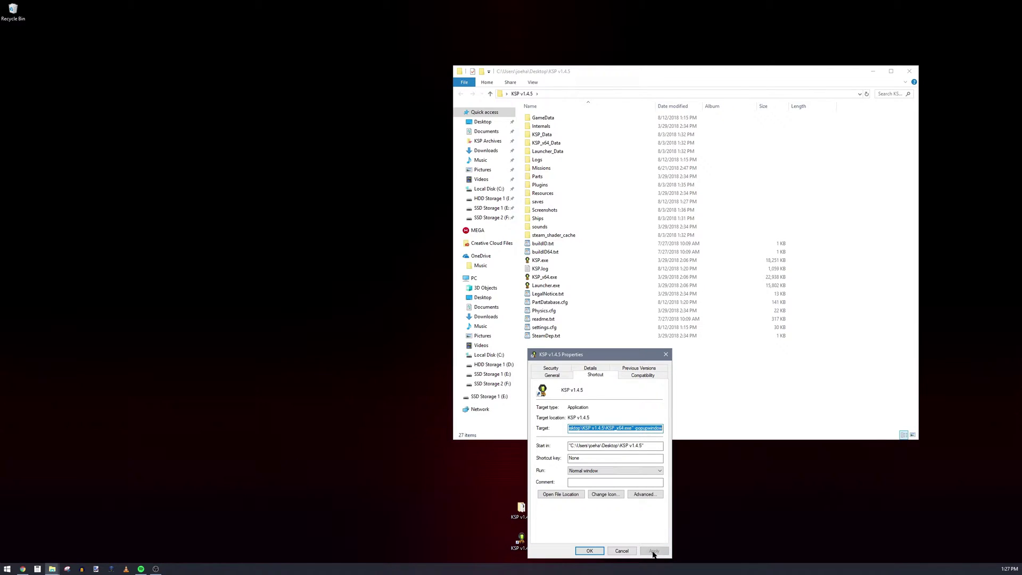
click(597, 554)
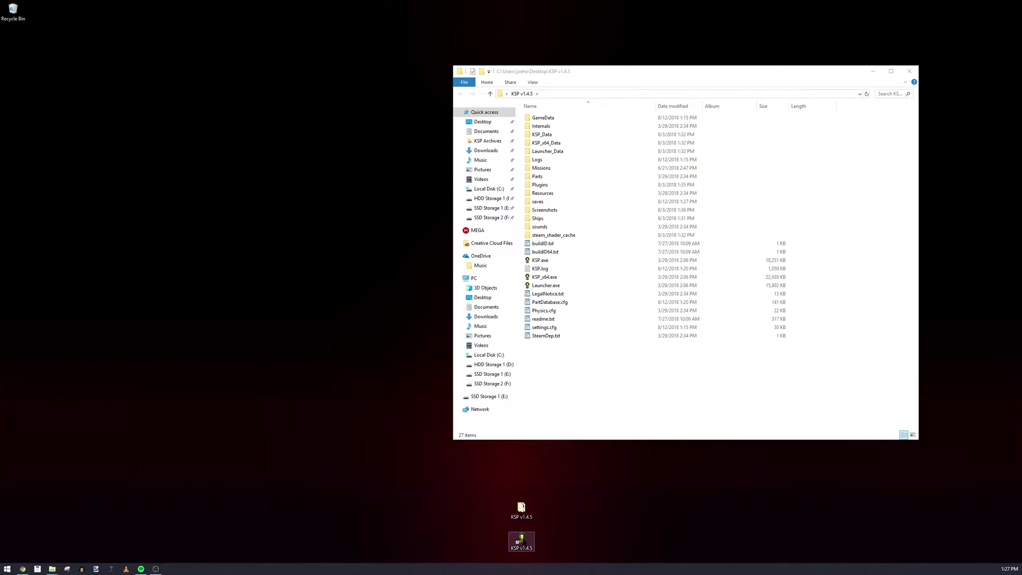
- Shrink the game folder window and move it to the lower right of the screen
click(689, 412)
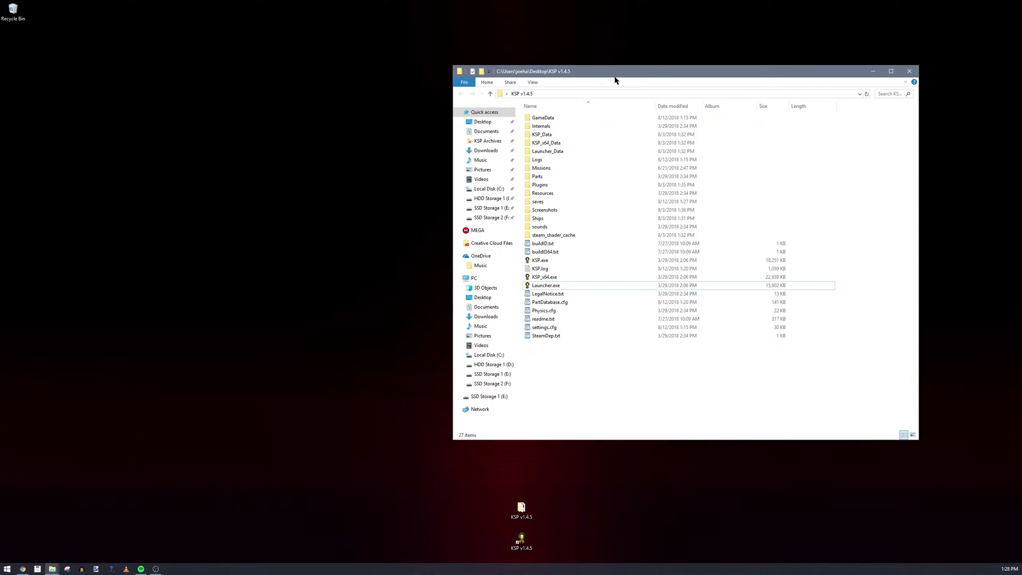
drag(454, 66, 546, 133)
drag(649, 139, 749, 255)
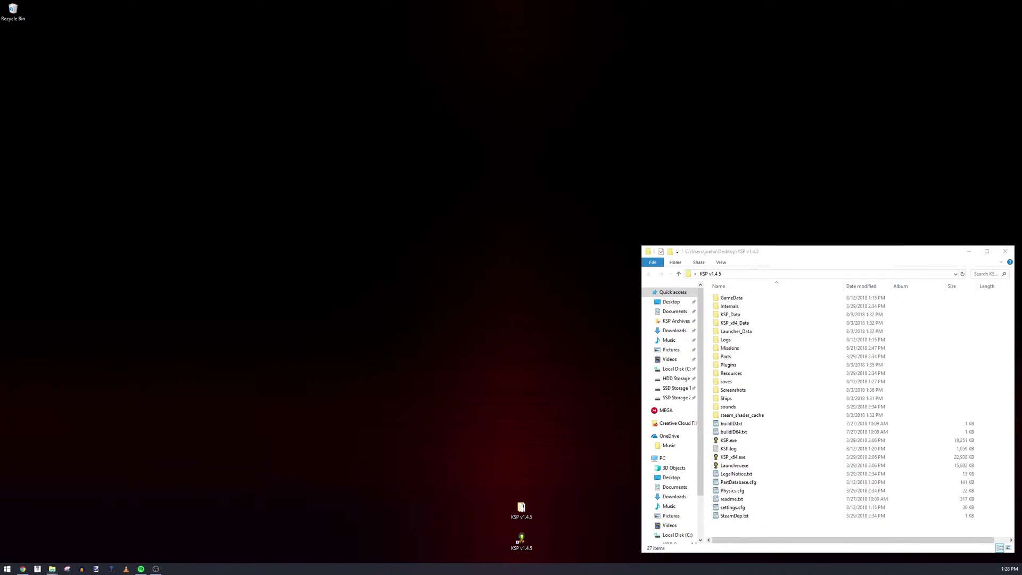
- Search Google for 'KSP spectra' in a new Chrome tab and open Spectra on SpaceDock
click(24, 569)
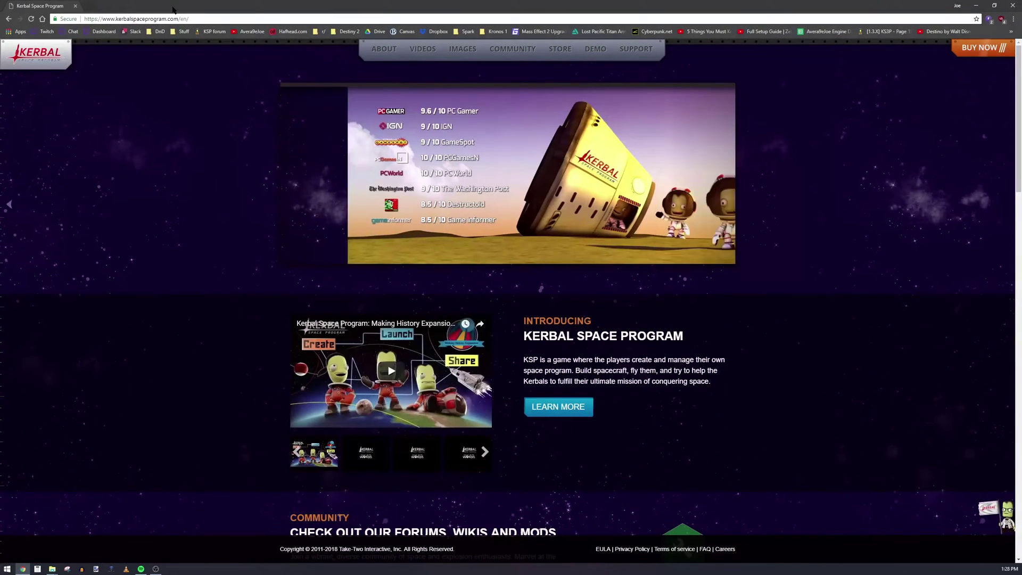
click(89, 7)
text(KSP spectra)
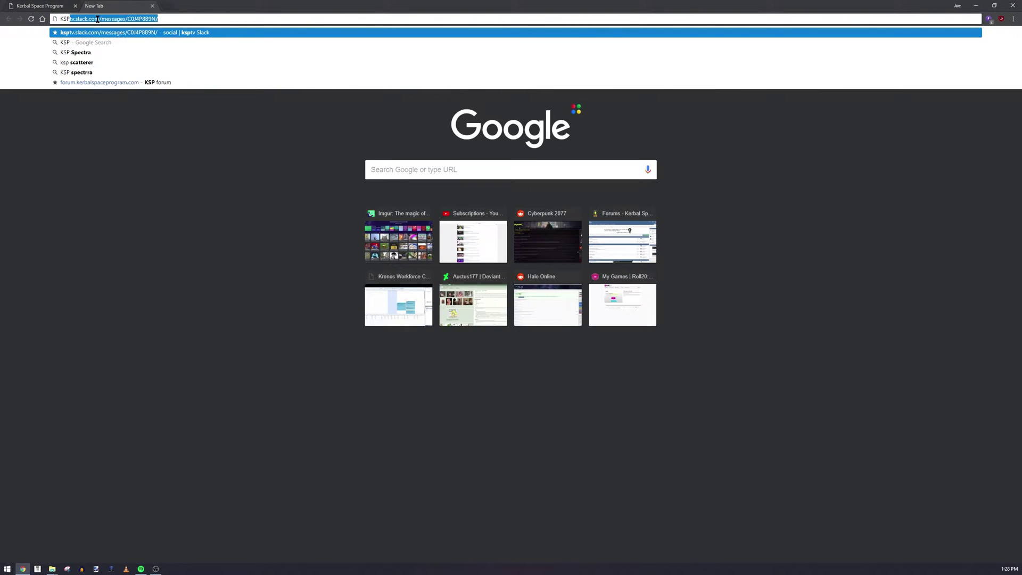
key(Return)
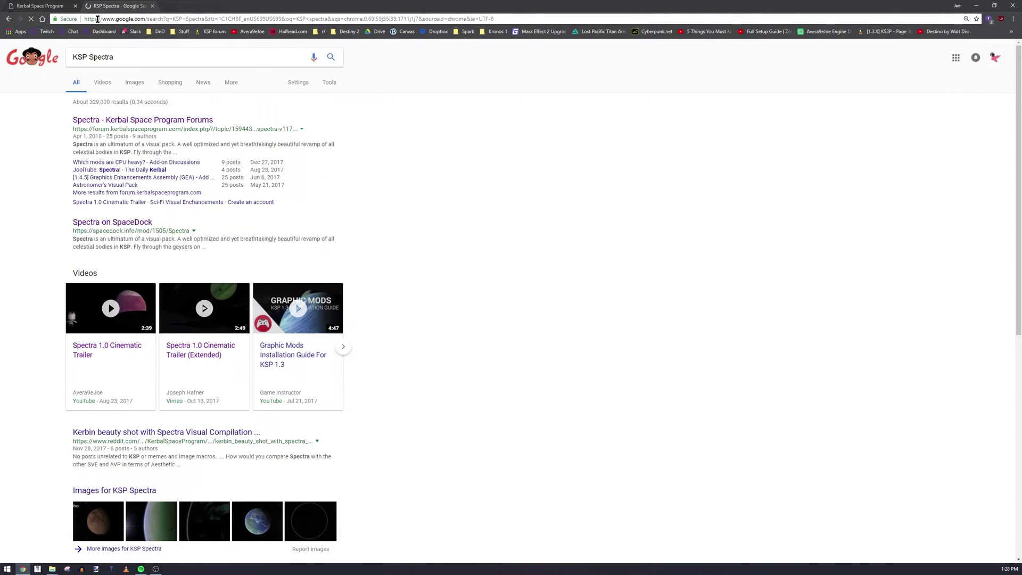
click(128, 223)
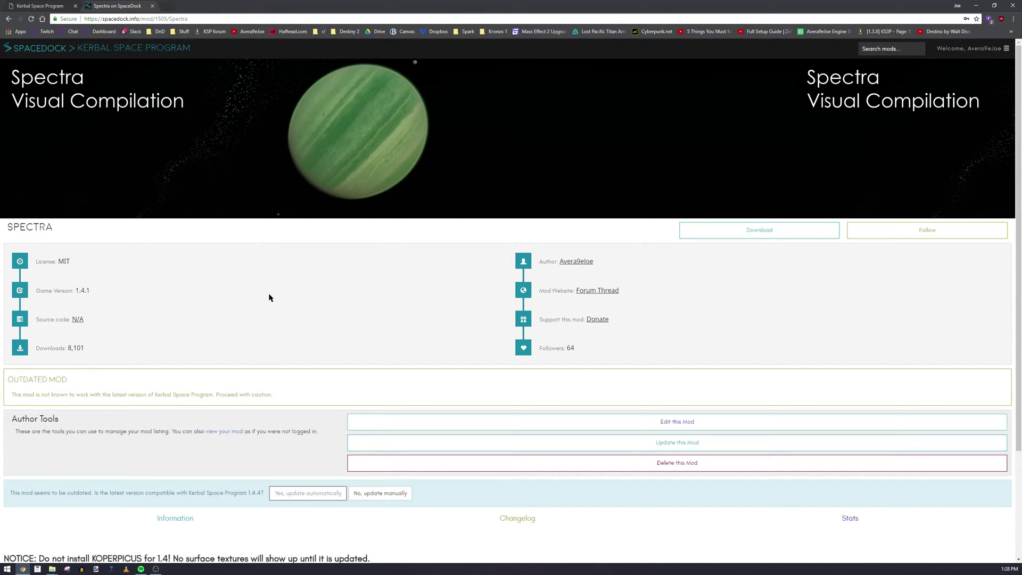
- Highlight the Game Version 1.4.1 line on the Spectra SpaceDock page
drag(95, 295, 68, 292)
click(150, 291)
click(94, 292)
click(96, 293)
click(118, 293)
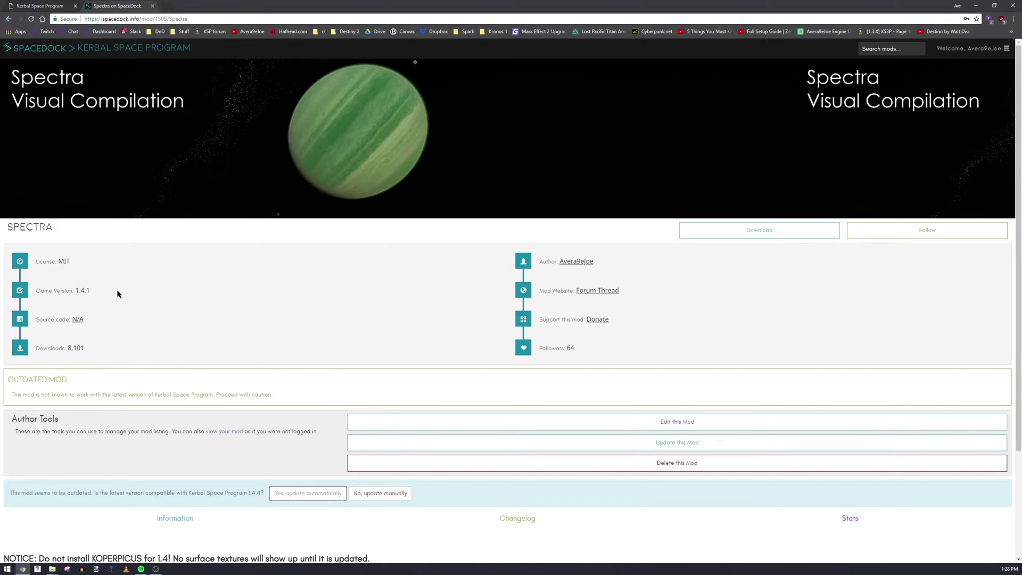
triple_click(212, 300)
click(346, 303)
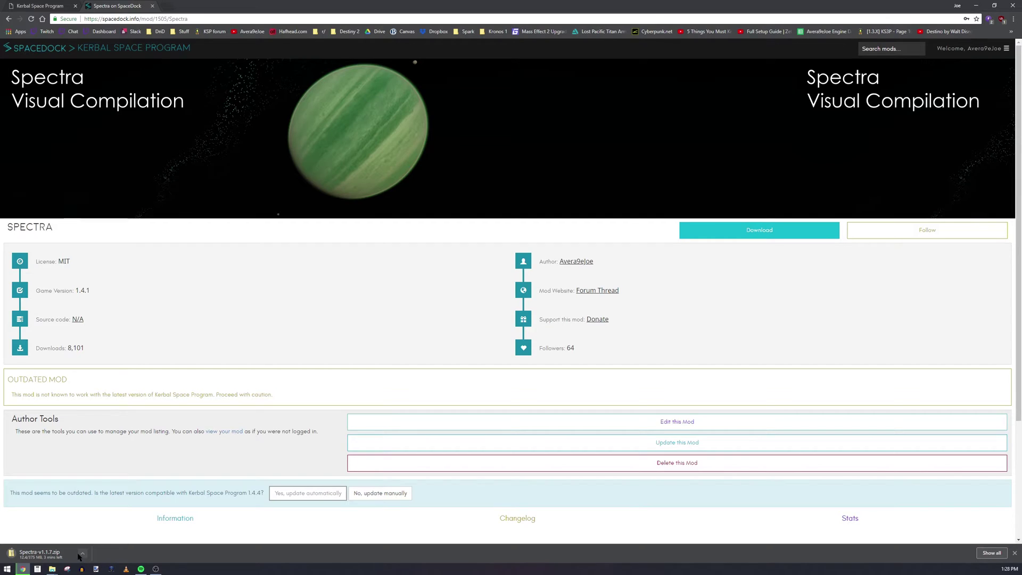
- Save Spectra-v1.1.7.zip to the desktop and open its Step 1 - Dependencies folder
drag(83, 555, 520, 326)
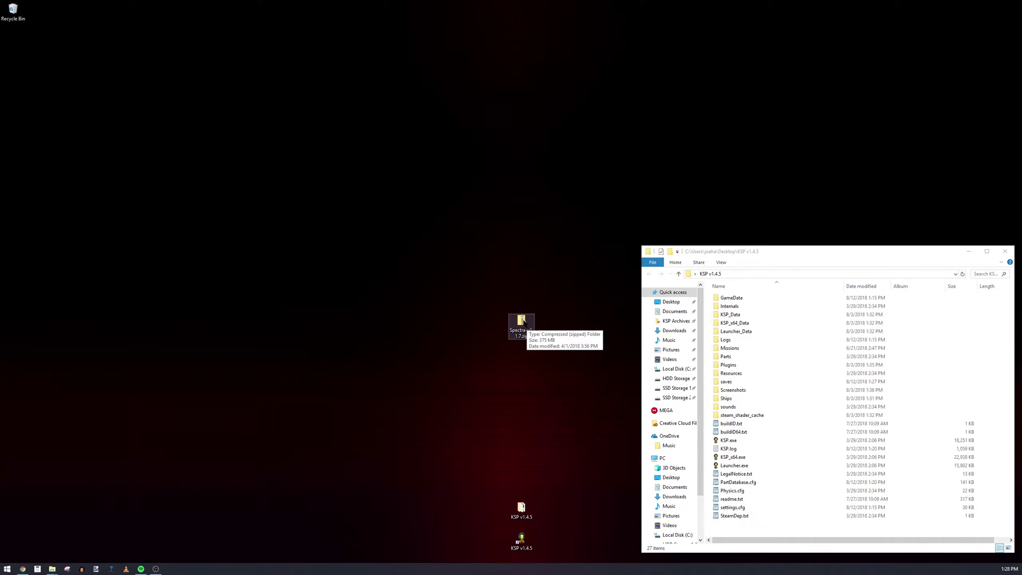
double_click(522, 322)
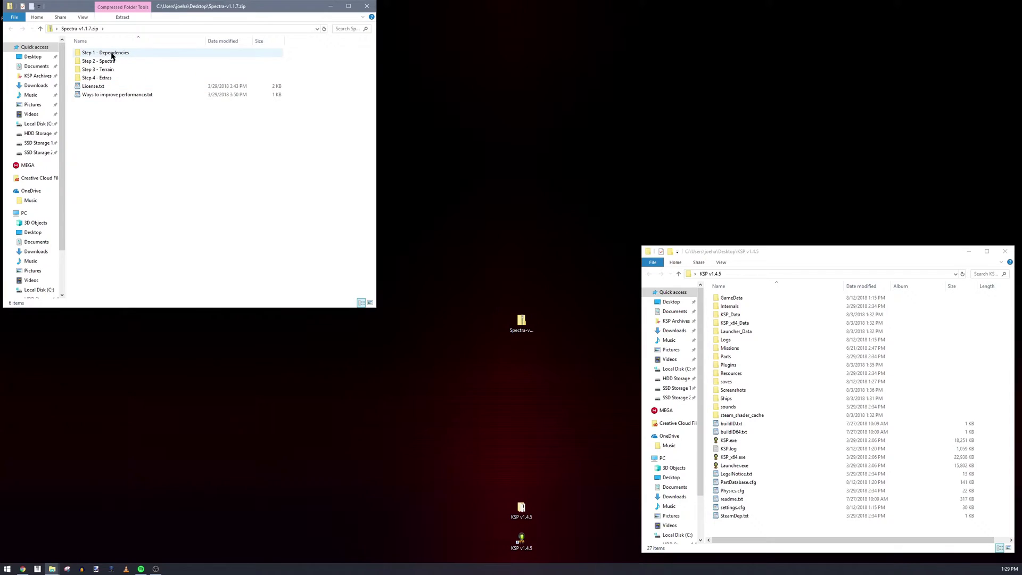
click(103, 52)
double_click(107, 79)
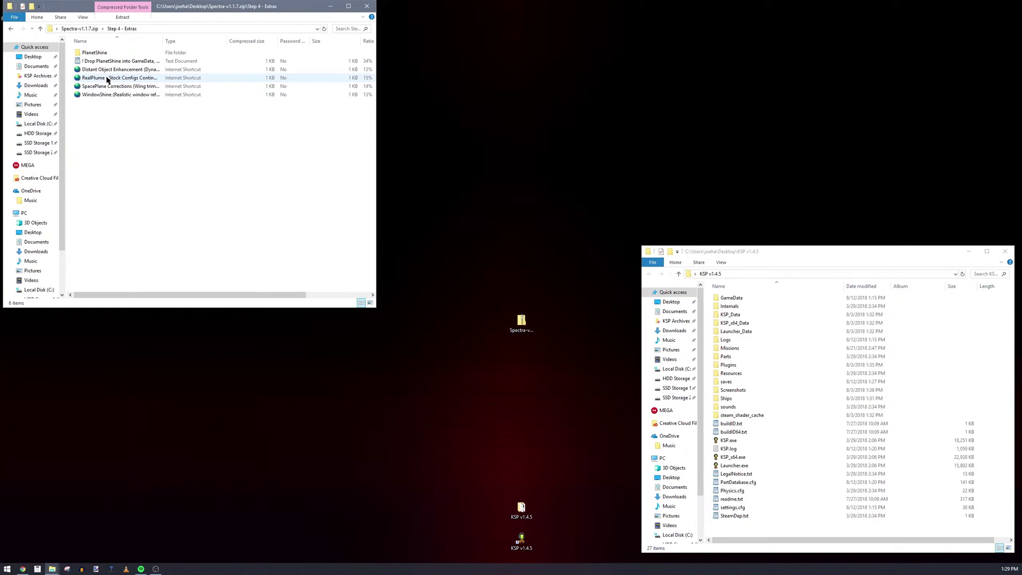
key(BackSpace)
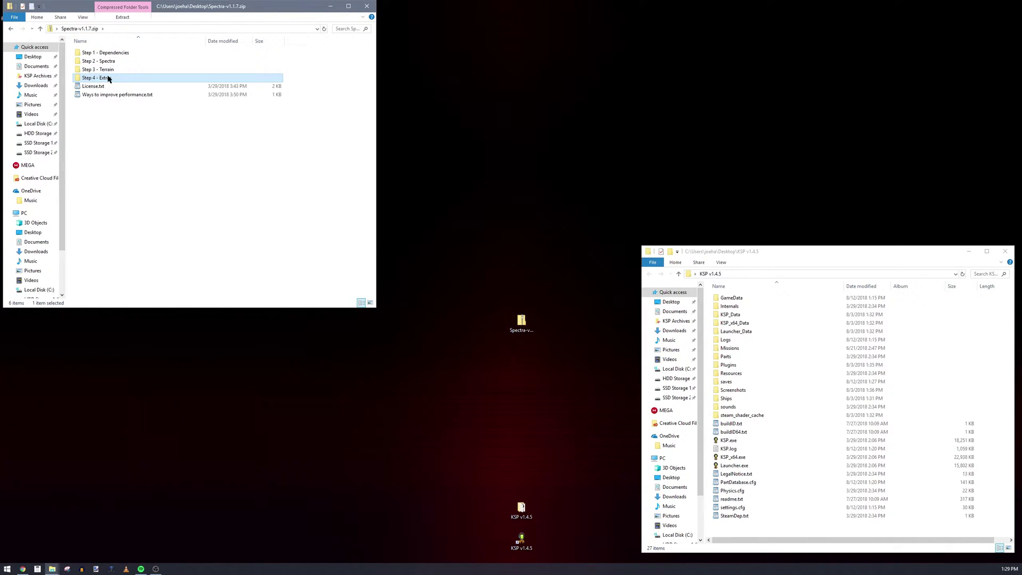
double_click(121, 53)
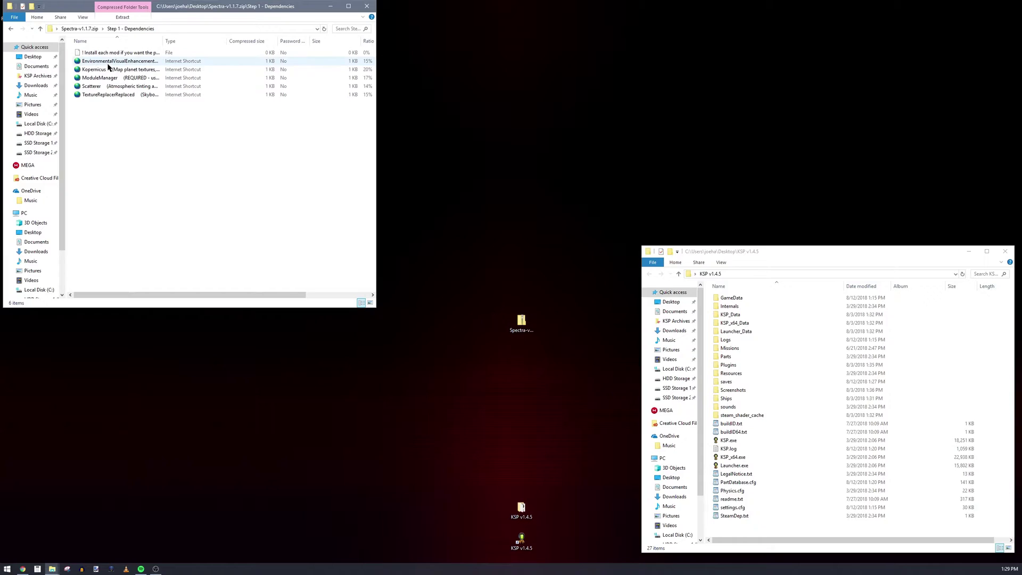
- Widen the Name column and inspect the Kopernicus, ModuleManager, Scatterer and TextureReplacerReplaced shortcuts
mouse_move(141, 112)
mouse_down()
mouse_move(100, 61)
mouse_move(135, 107)
mouse_up()
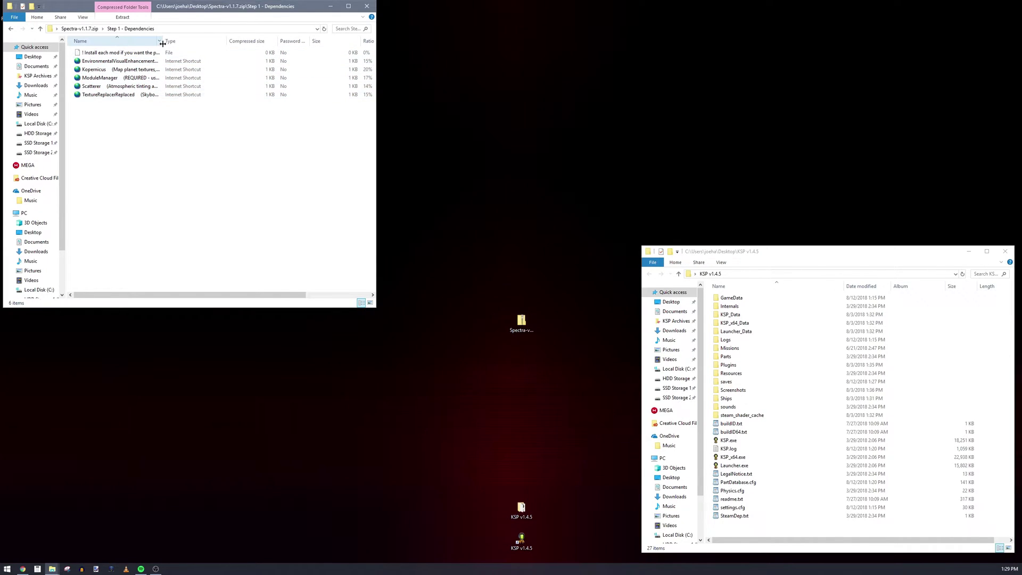
drag(163, 41, 308, 41)
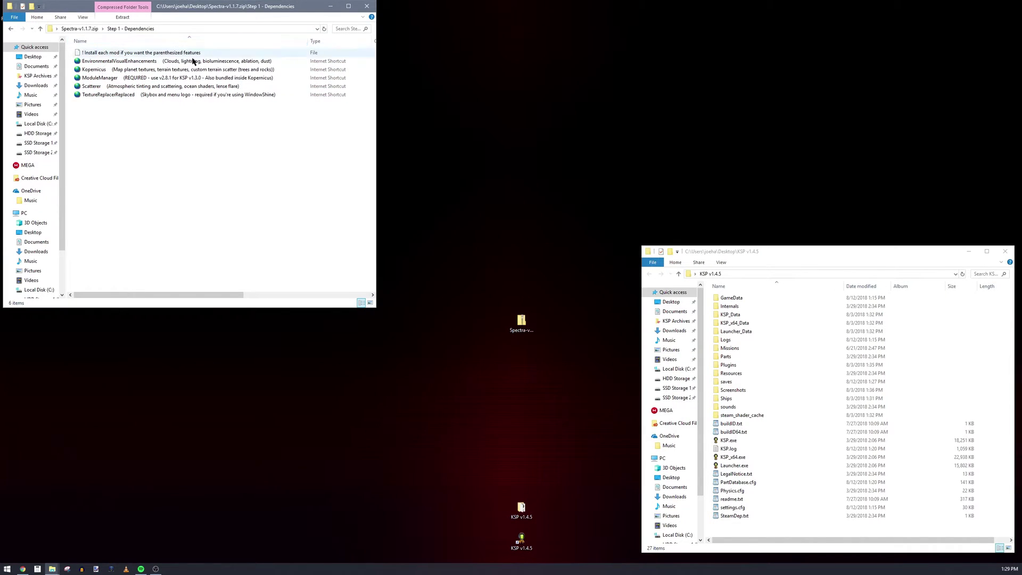
click(117, 87)
click(122, 95)
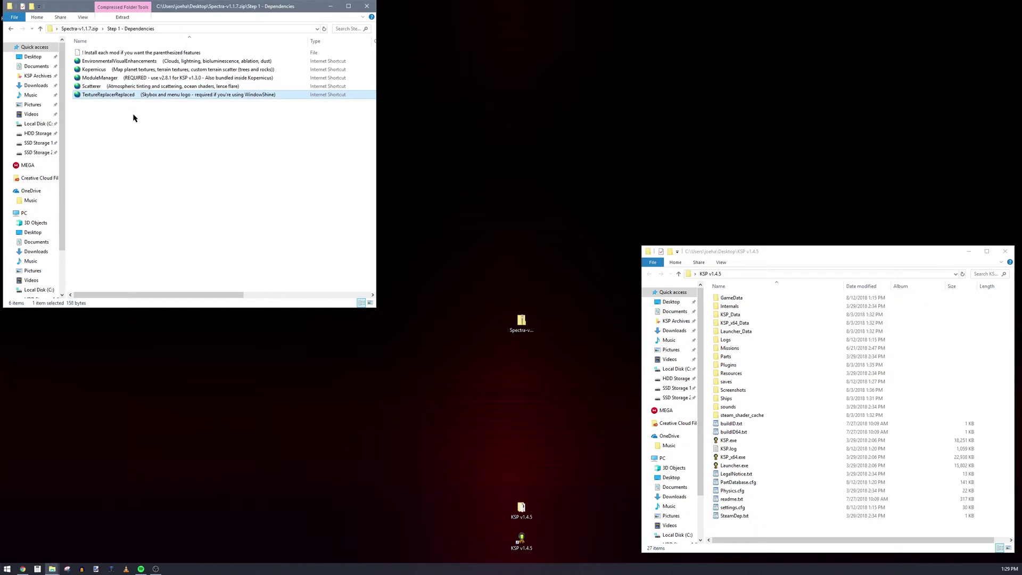
click(115, 79)
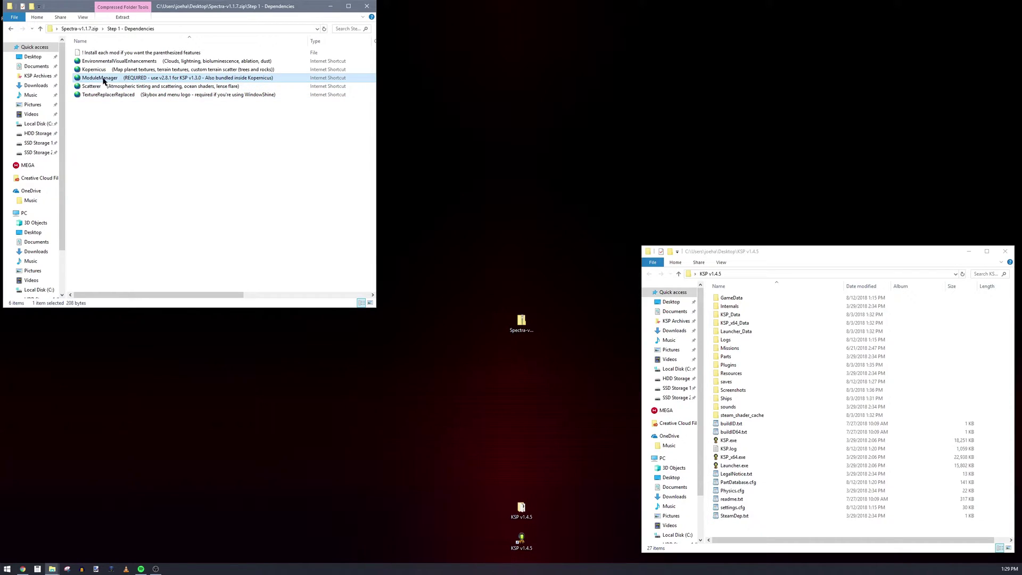
click(104, 70)
click(118, 119)
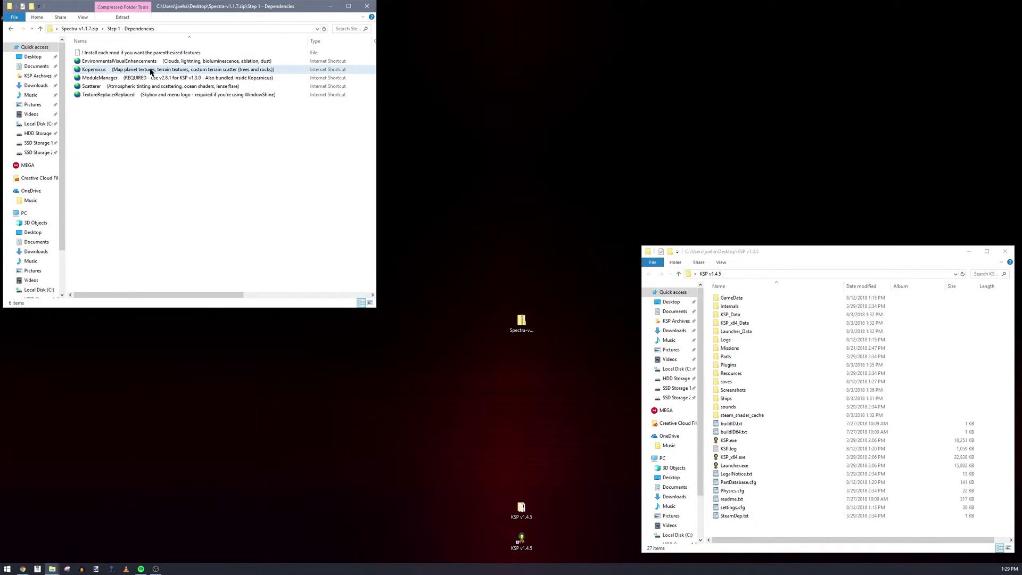
click(115, 79)
click(141, 113)
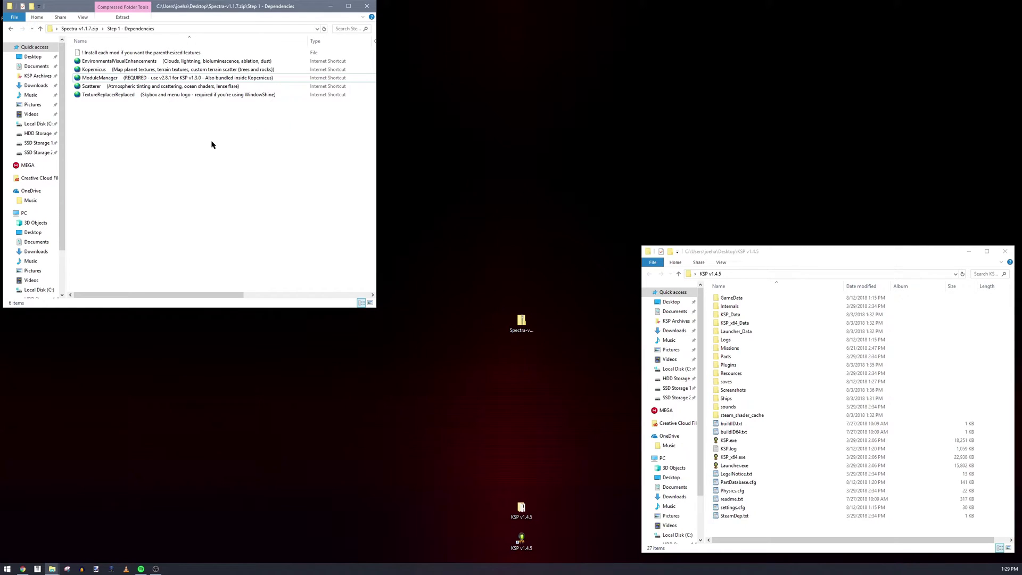
- Open all five dependency links and download EVE, Kopernicus-1.4.5-4, Scatterer, TextureReplacerReplaced_V0.5.4 and ModuleManager
shift+click(131, 63)
right_click(138, 63)
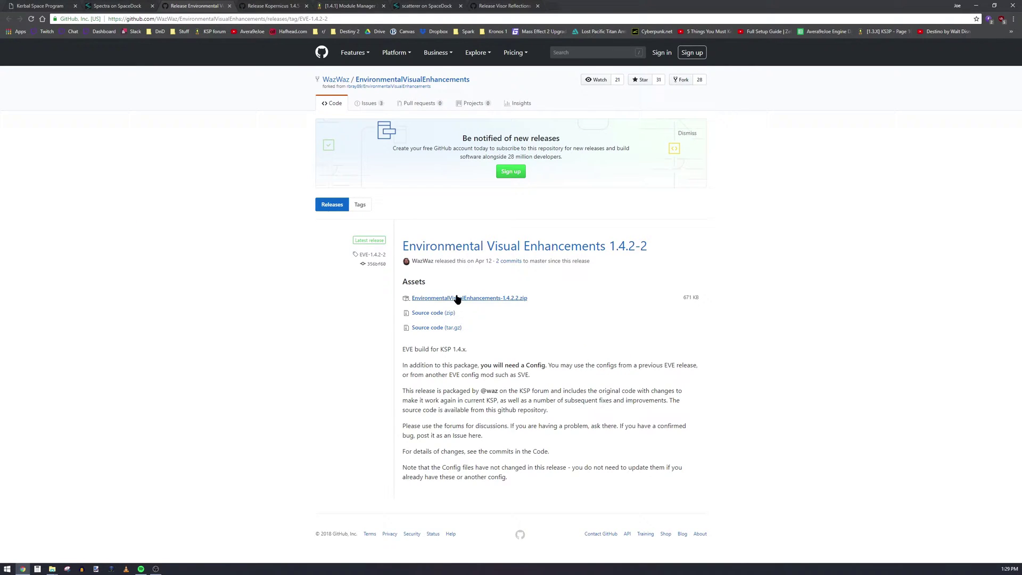
click(456, 298)
key(ctrl+Tab)
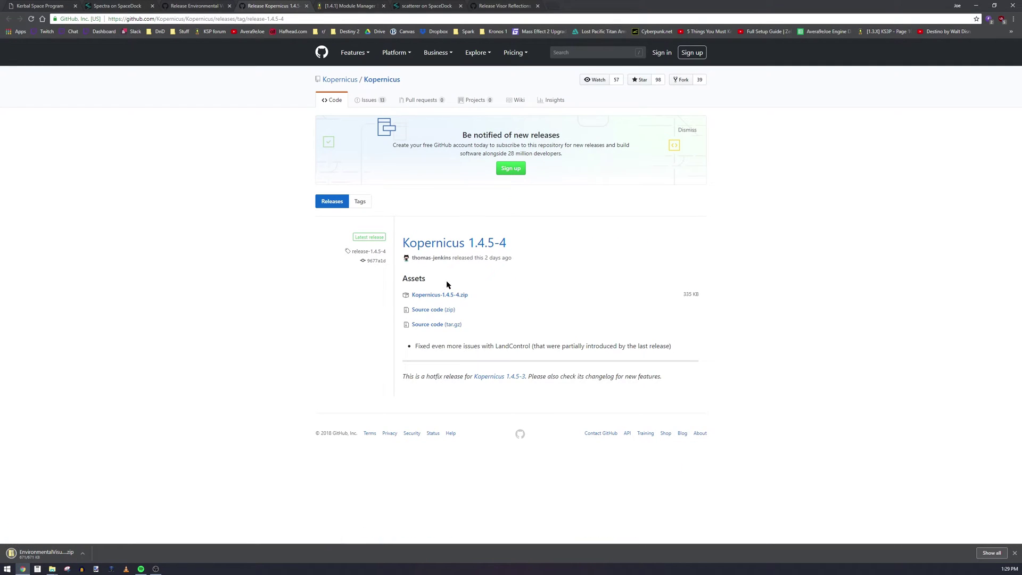
click(440, 294)
key(ctrl+Tab)
scroll(425, 263, down, 20)
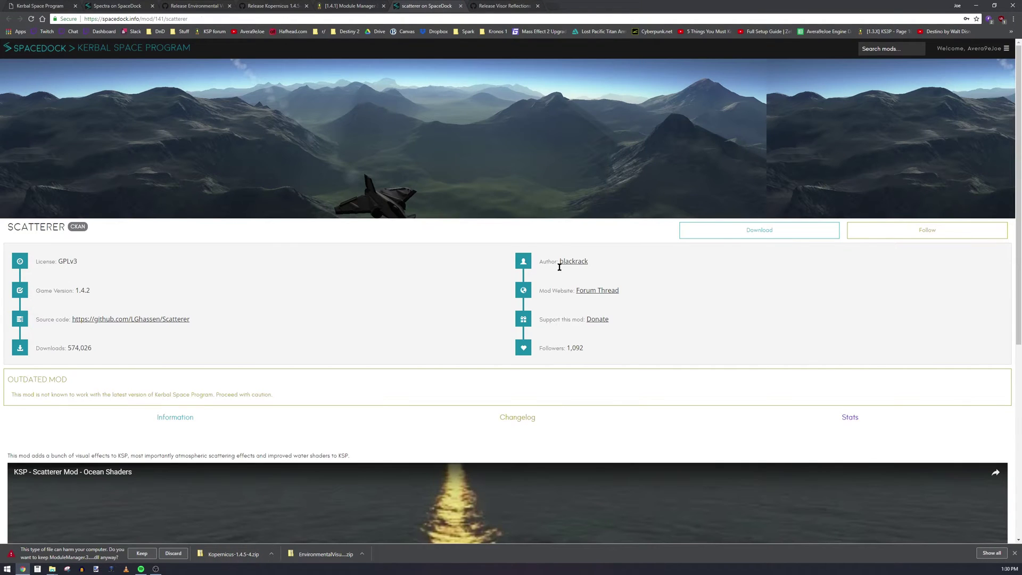
click(734, 236)
click(502, 4)
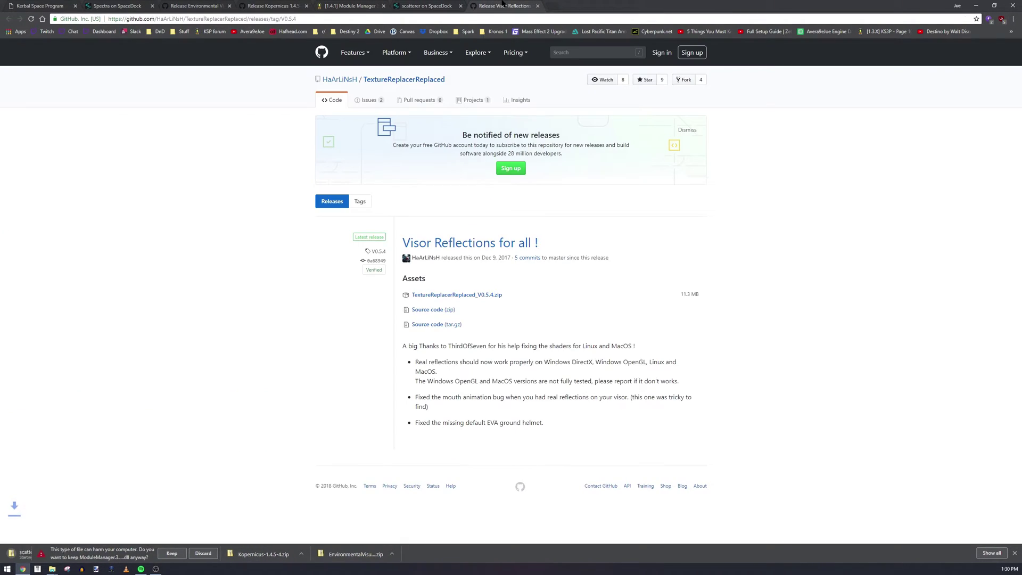
click(468, 297)
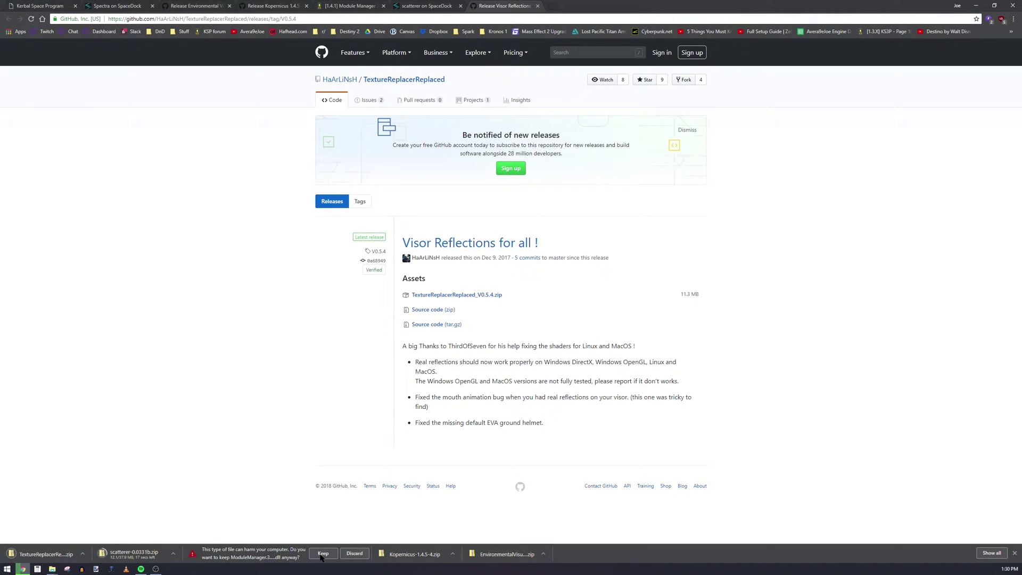
click(322, 553)
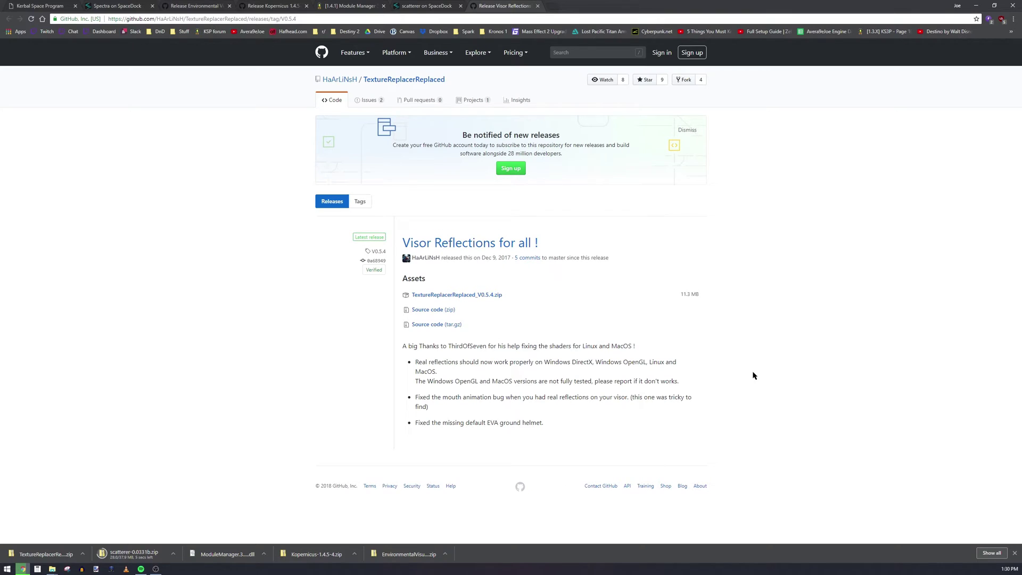
- Minimize Chrome and drag the five downloaded mod files onto the desktop
click(975, 6)
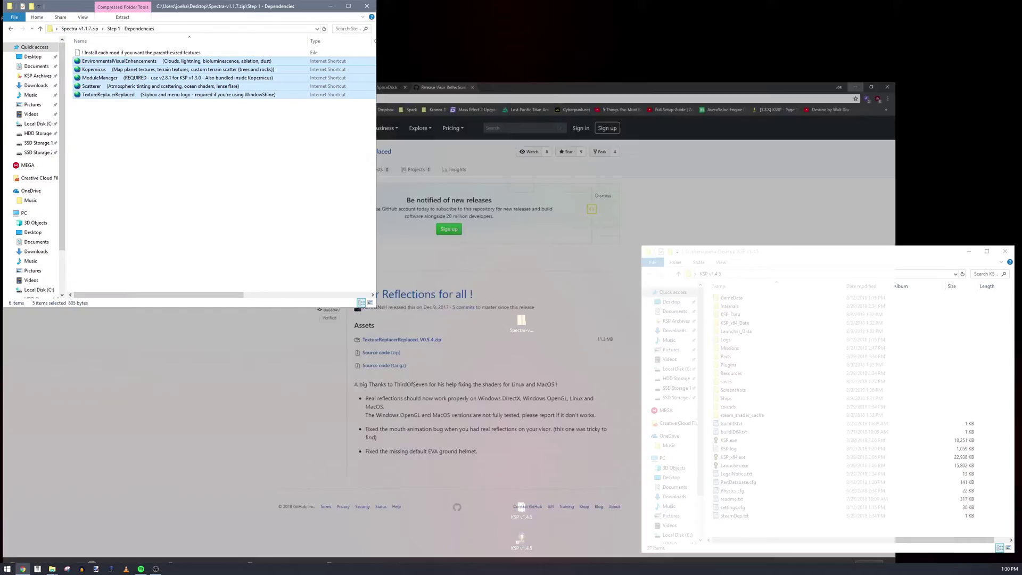
drag(119, 77, 495, 261)
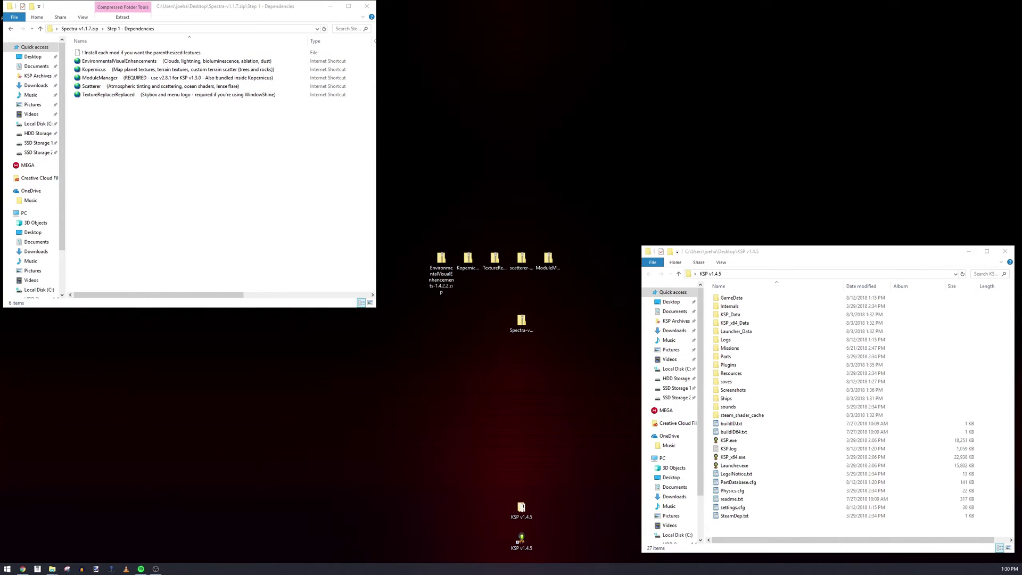
drag(416, 203, 562, 282)
click(562, 282)
- Open the GameData folder in the KSP v1.4.5 window, showing Squad and SquadExpansion
click(812, 256)
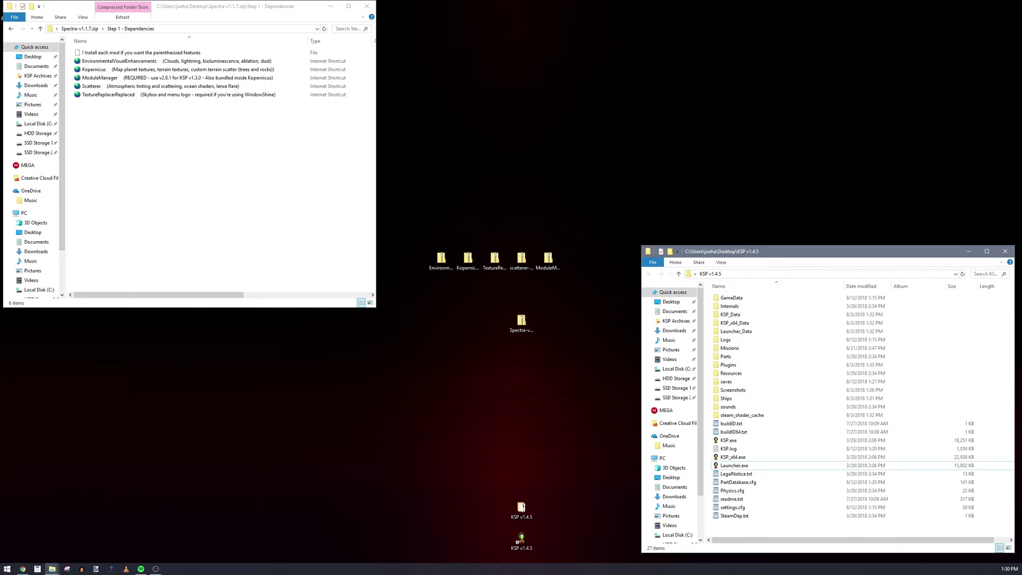
click(240, 210)
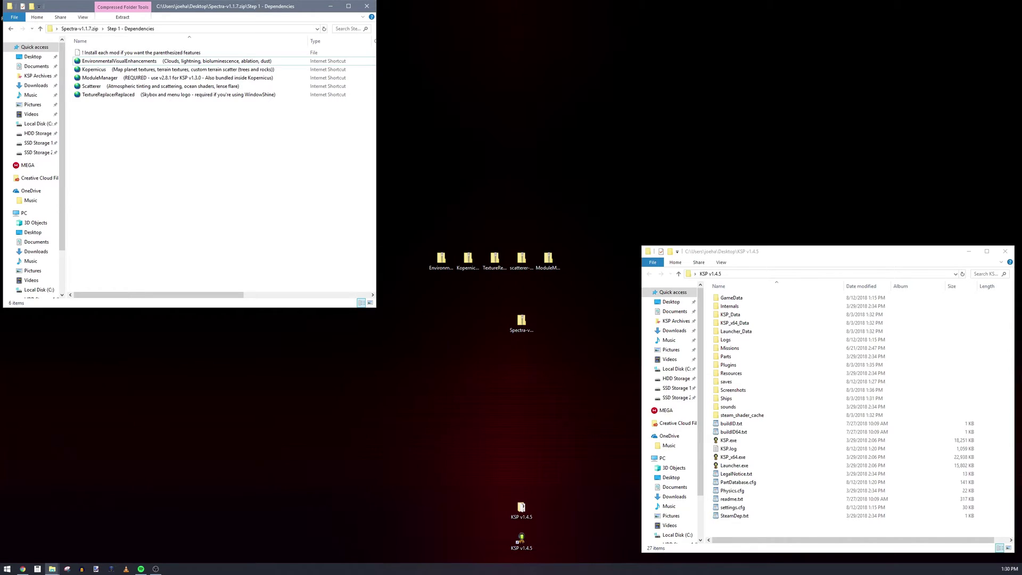
double_click(739, 299)
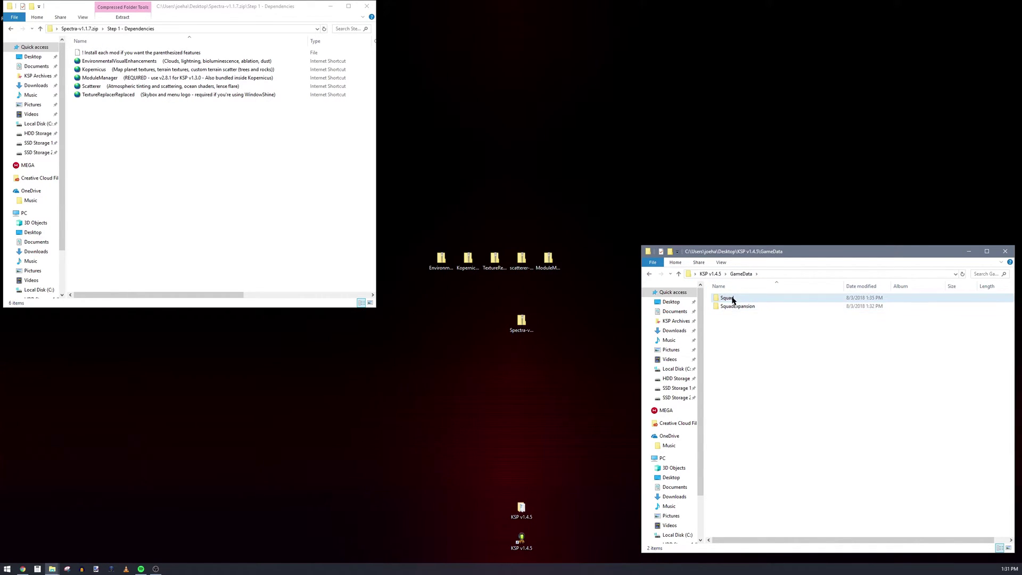
click(741, 308)
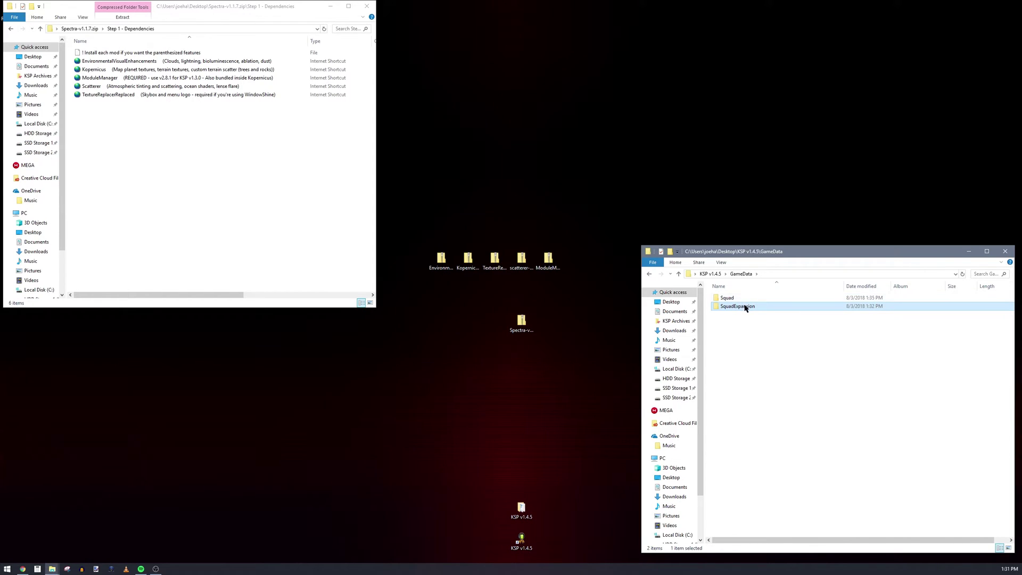
ctrl+click(739, 306)
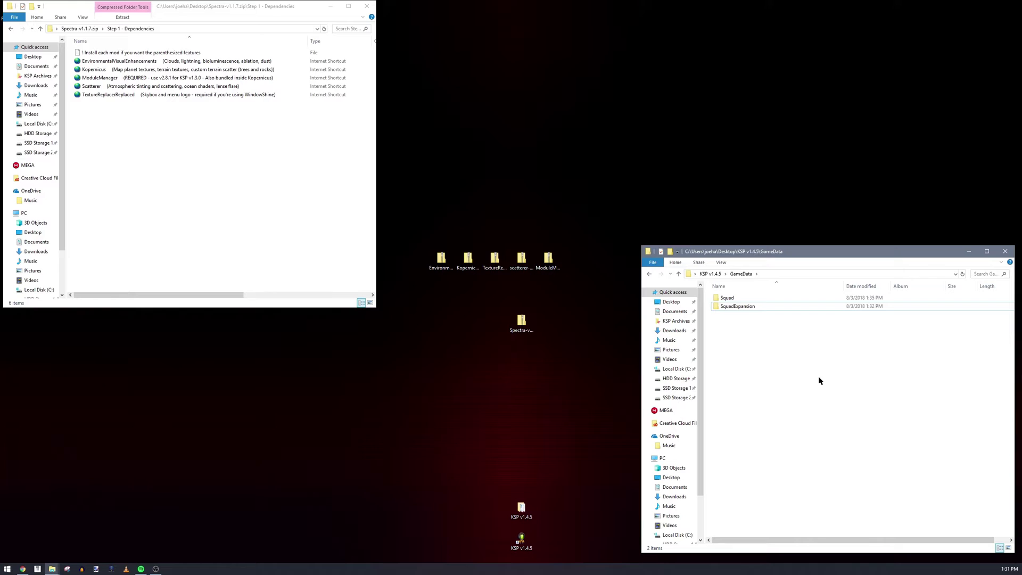
- Copy EnvironmentalVisualEnhancements, Kopernicus and ModularFlightIntegrator from their zips into KSP GameData, excluding ModuleManager.3.0.7.dll
double_click(440, 258)
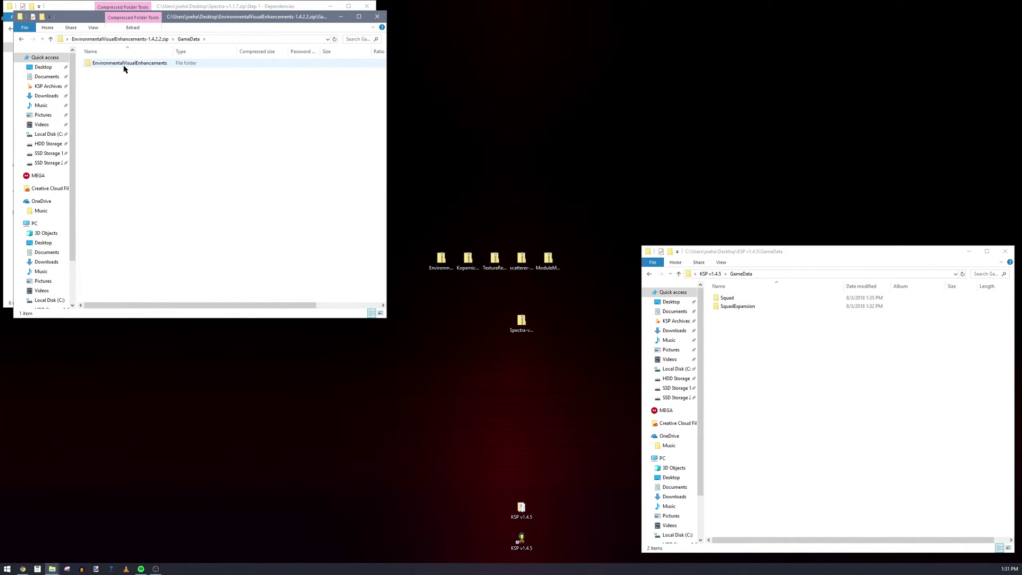
drag(124, 68, 756, 384)
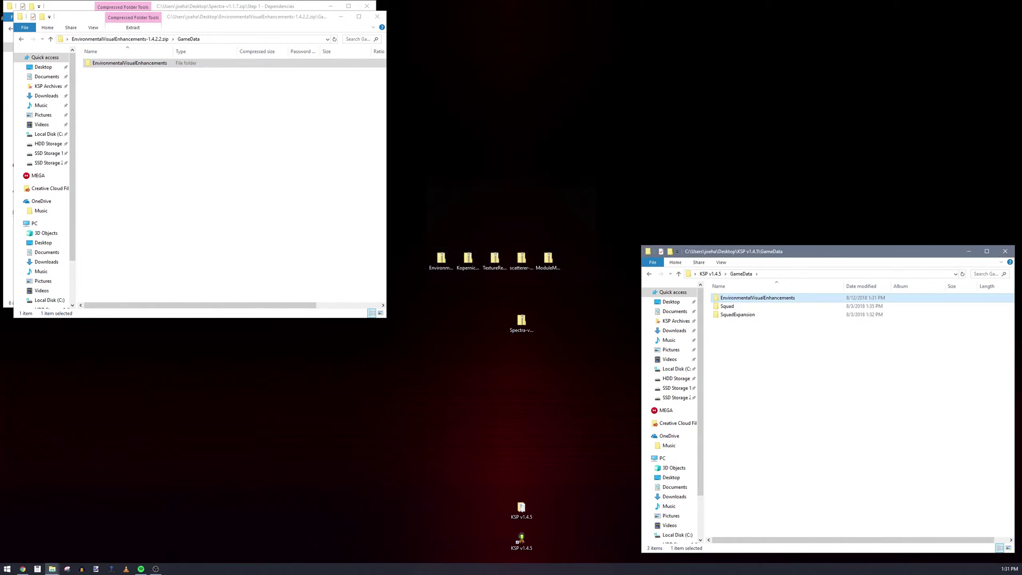
double_click(468, 259)
click(134, 76)
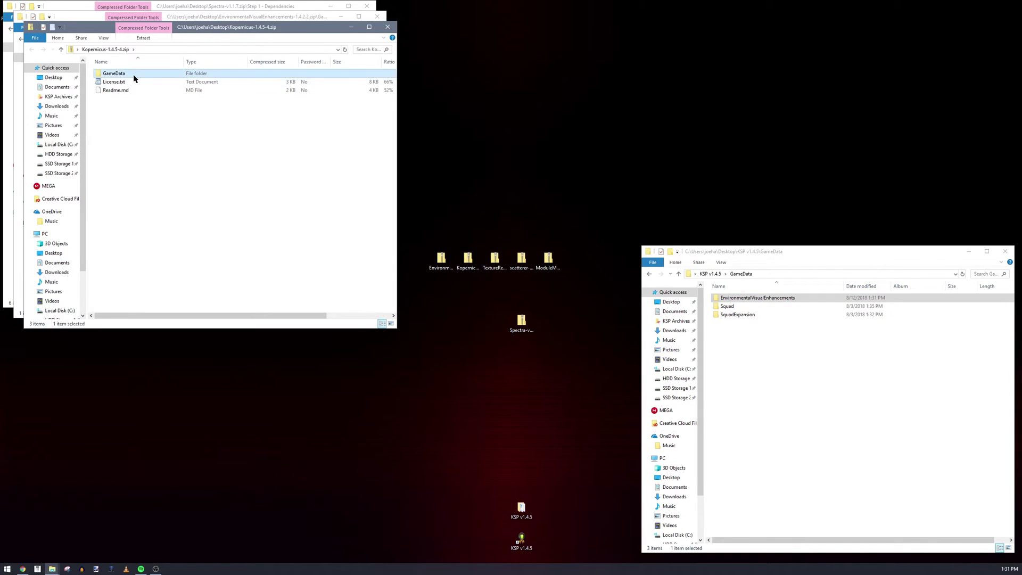
double_click(133, 75)
click(139, 82)
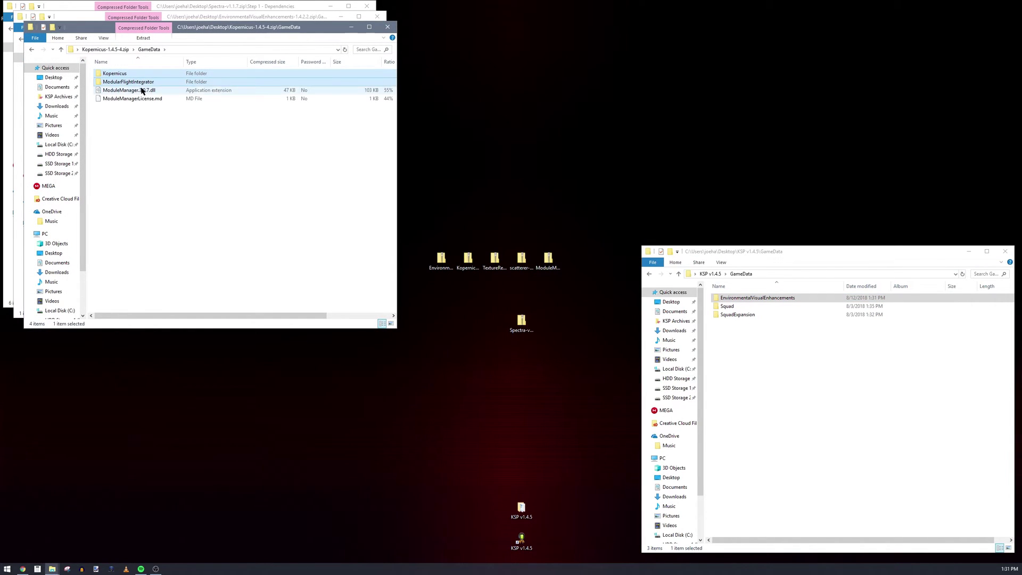
shift+click(139, 90)
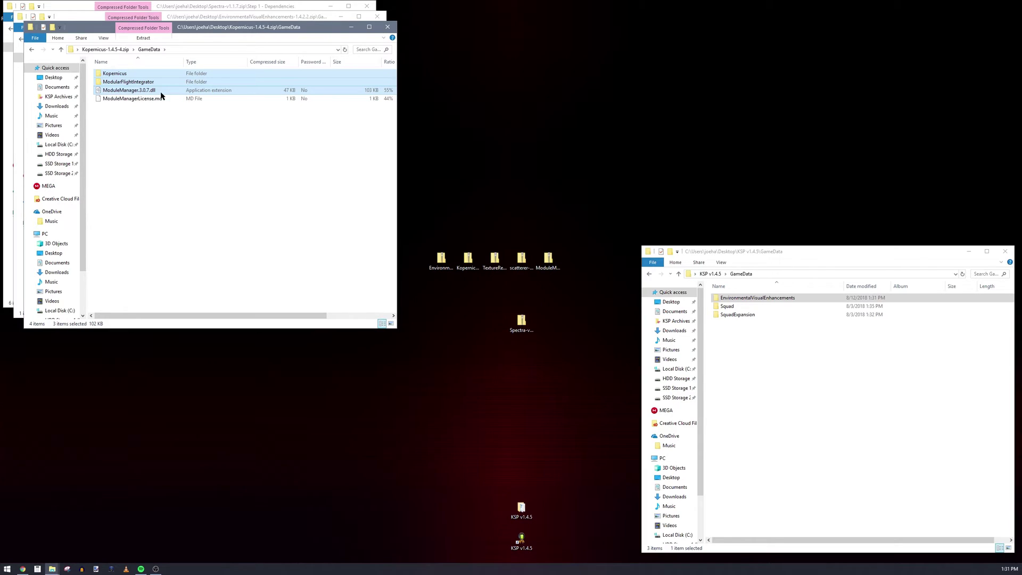
ctrl+click(132, 92)
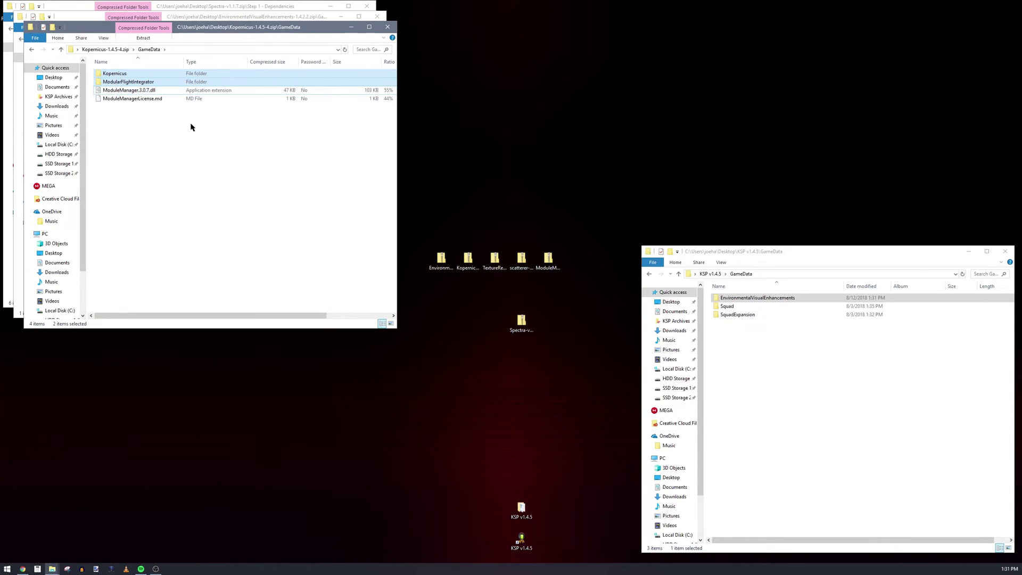
ctrl+click(146, 92)
ctrl+click(149, 92)
drag(114, 75, 786, 374)
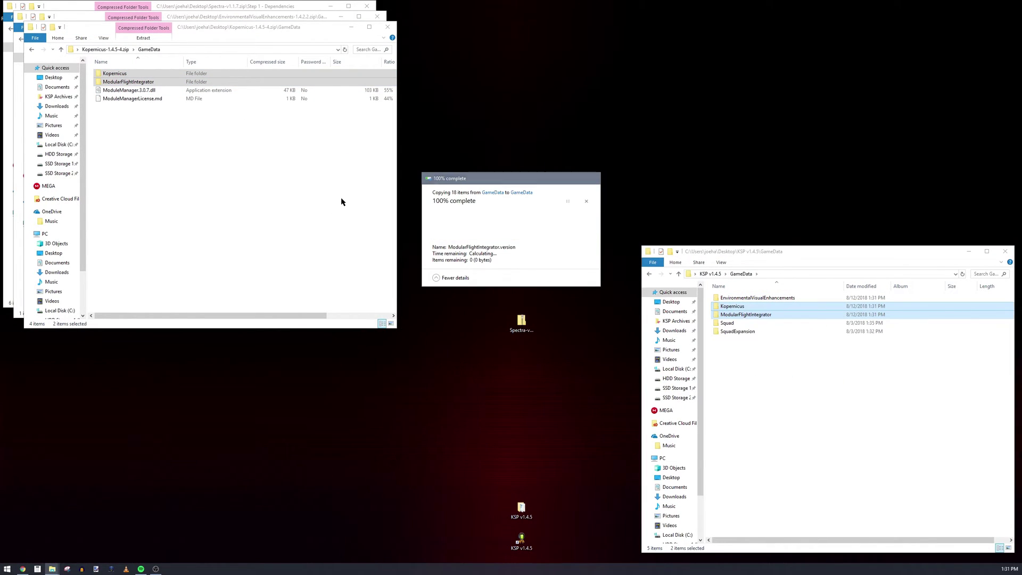
- Copy the 000_TRR_Config and TextureReplacerReplaced folders from the TextureReplacerReplaced zip into GameData
double_click(494, 259)
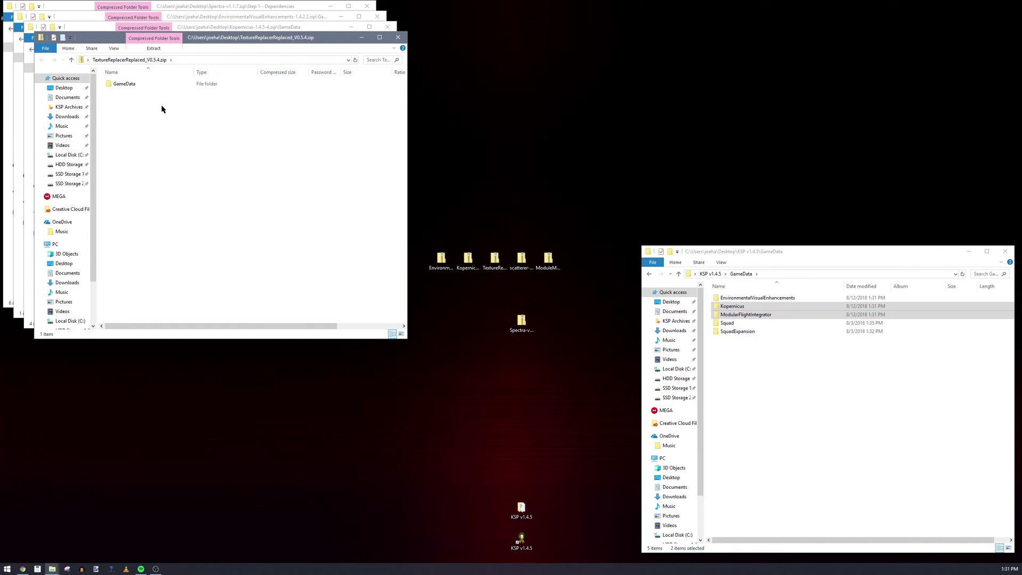
double_click(142, 84)
drag(171, 108, 148, 80)
drag(149, 85, 753, 388)
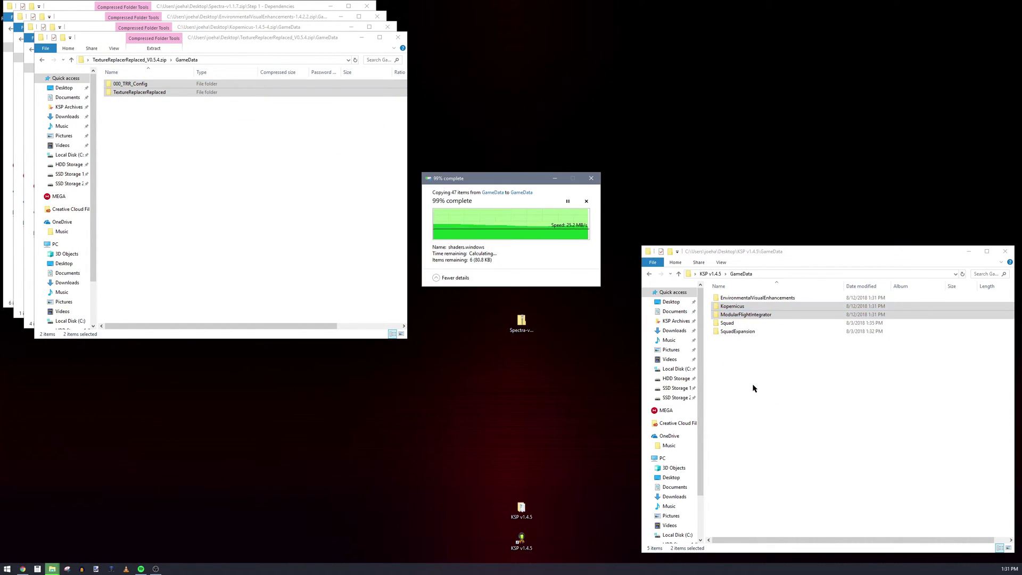
- Copy the scatterer folder and ModuleManager.3.0.7.dll from their zips into KSP GameData
double_click(521, 259)
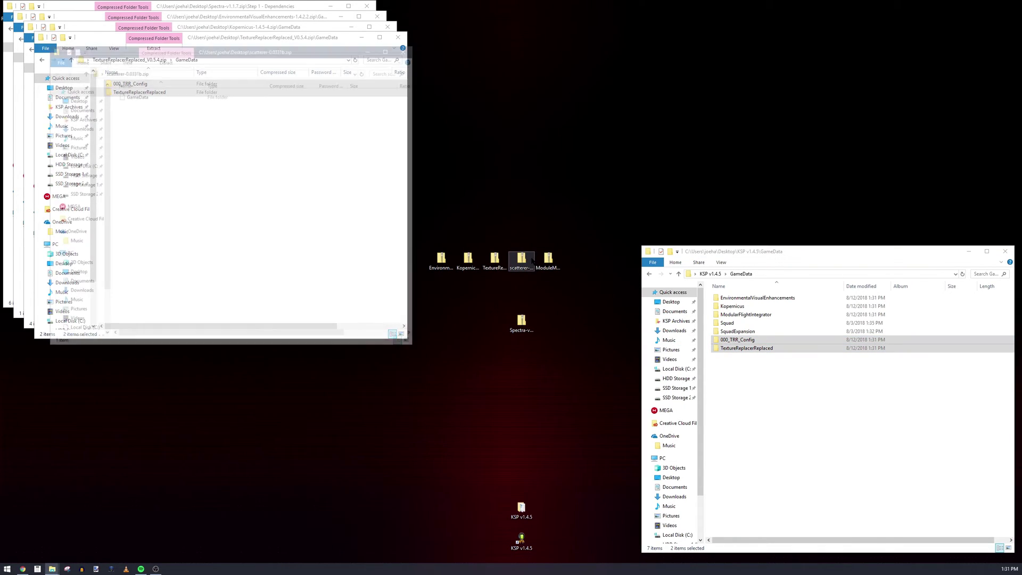
double_click(142, 94)
drag(142, 96, 738, 389)
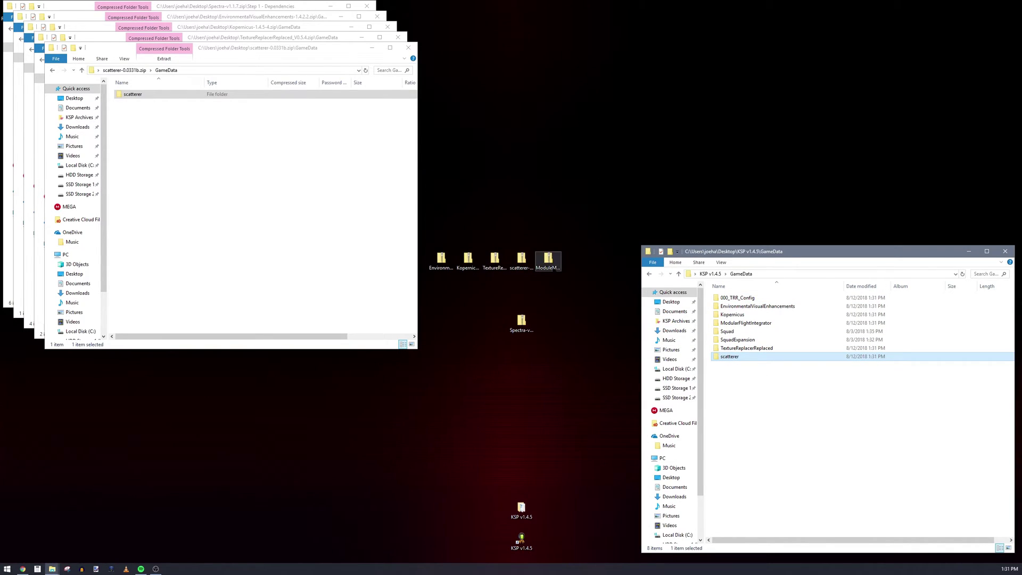
double_click(548, 260)
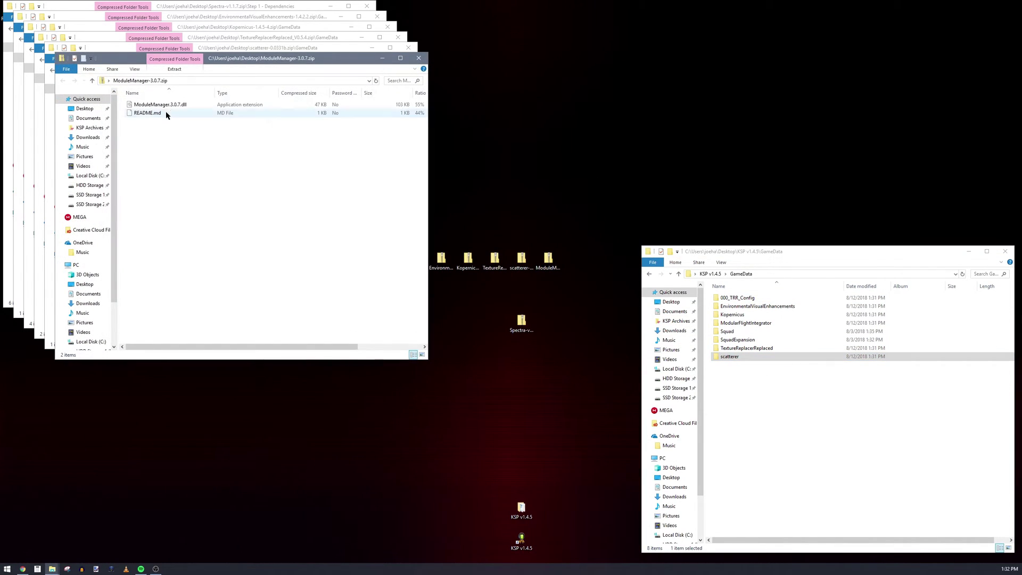
click(169, 106)
drag(147, 108, 764, 422)
click(769, 418)
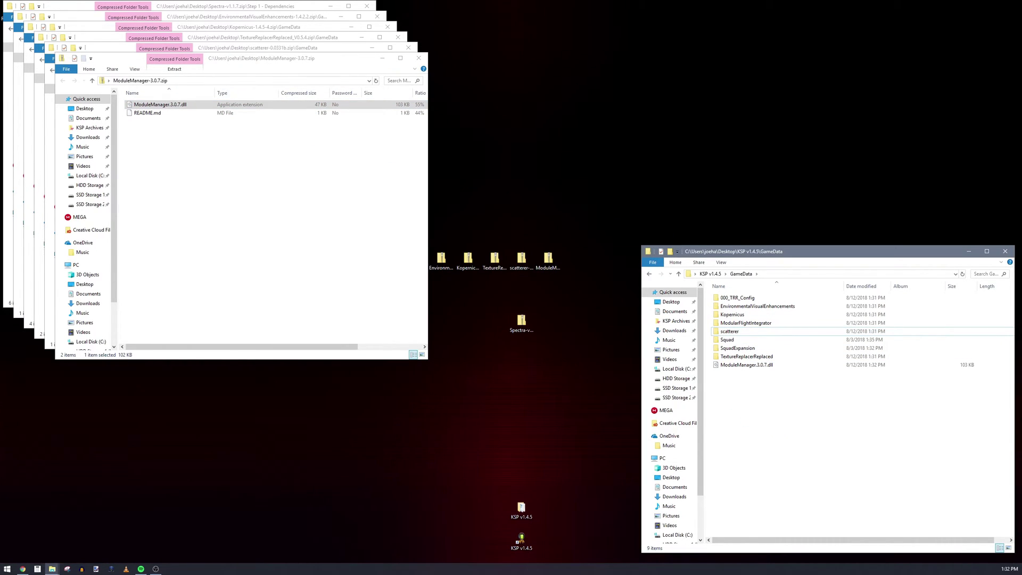
- Close the five mod archive windows and return to the Spectra zip's top level
click(377, 17)
click(387, 26)
click(398, 38)
click(408, 48)
click(421, 59)
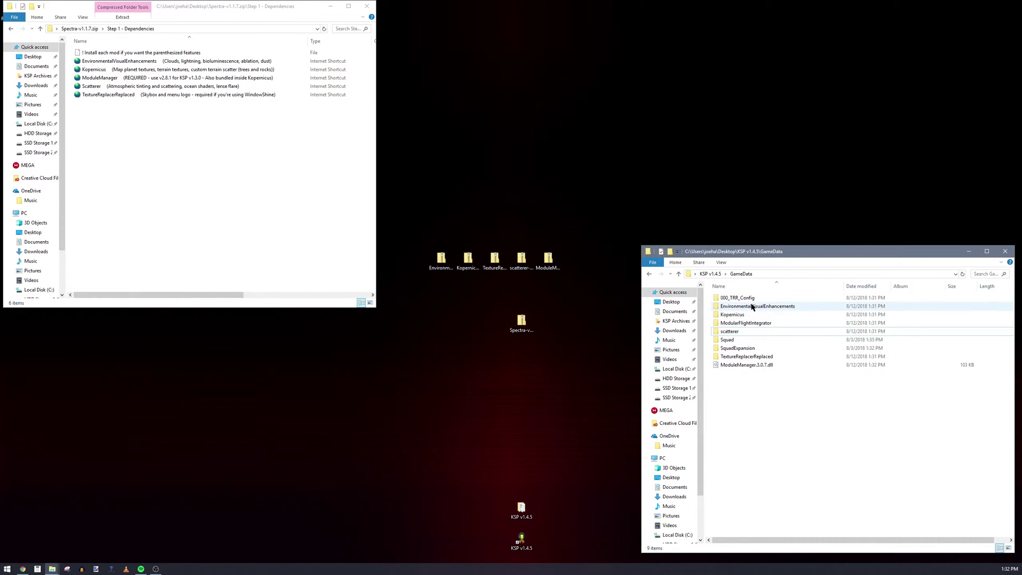
click(224, 174)
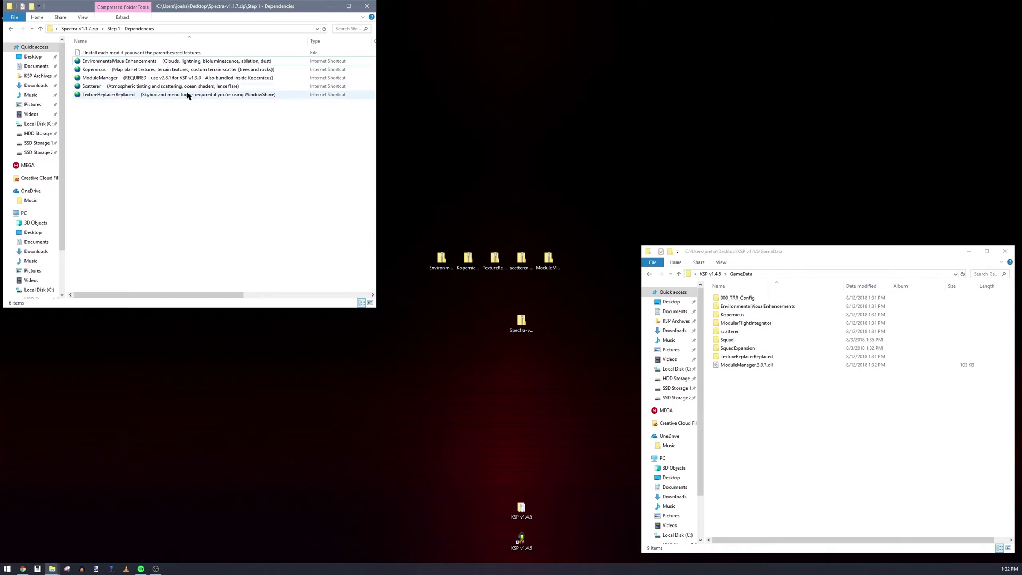
click(89, 31)
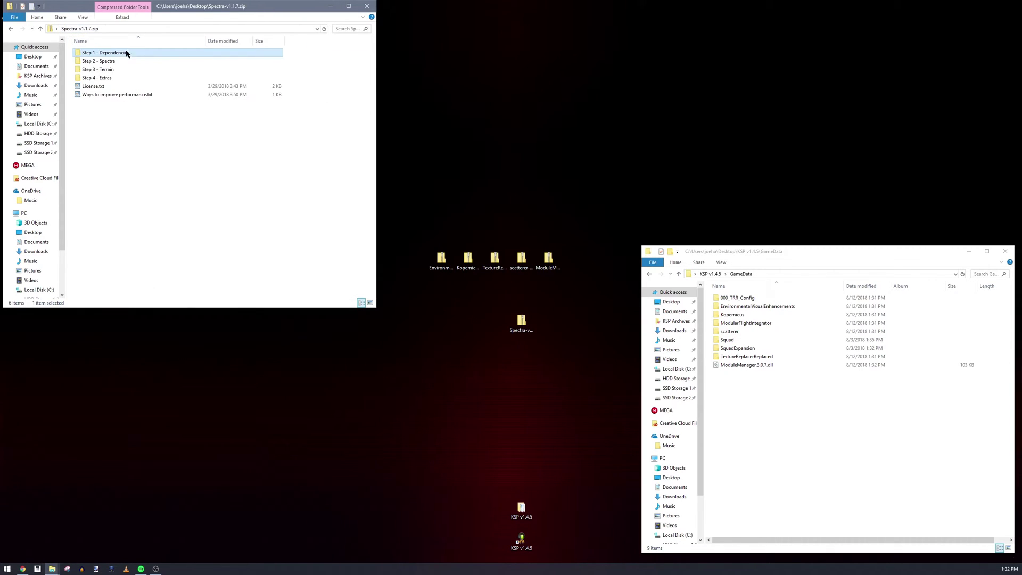
- Copy KSPRC, Spectra and TextureReplacerReplaced from Step 2's GameData into KSP GameData, replacing existing files
double_click(119, 61)
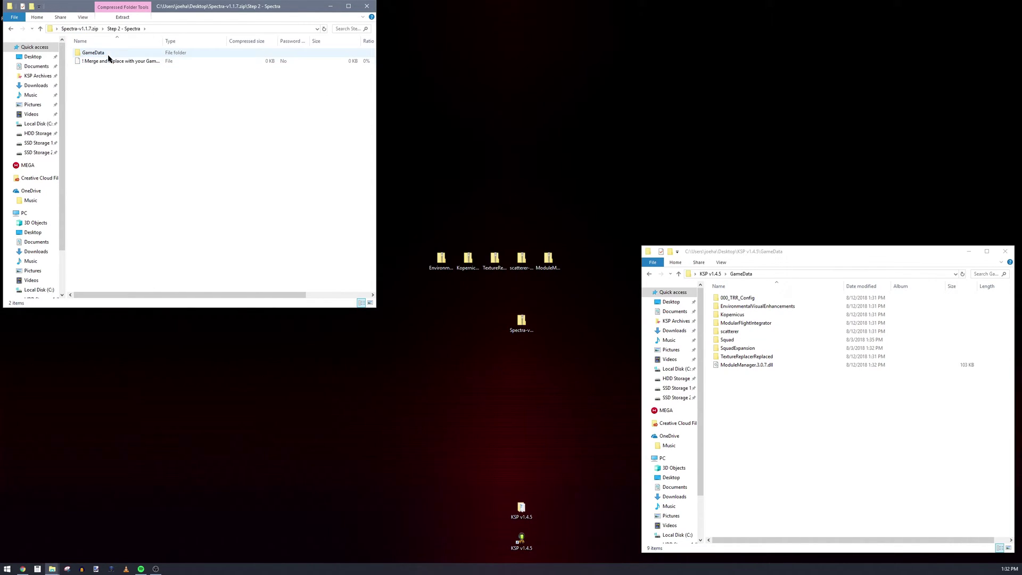
click(111, 54)
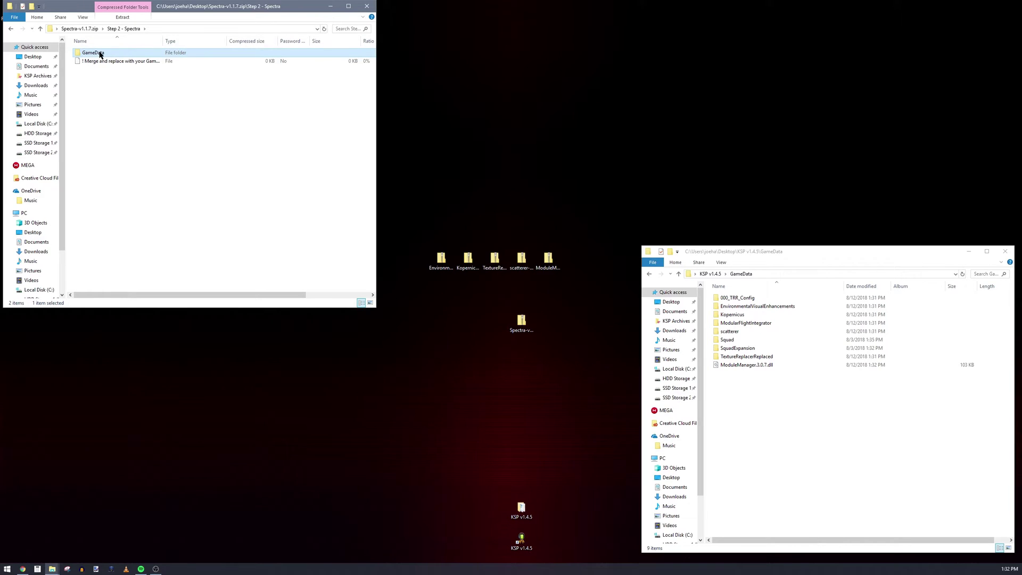
double_click(110, 53)
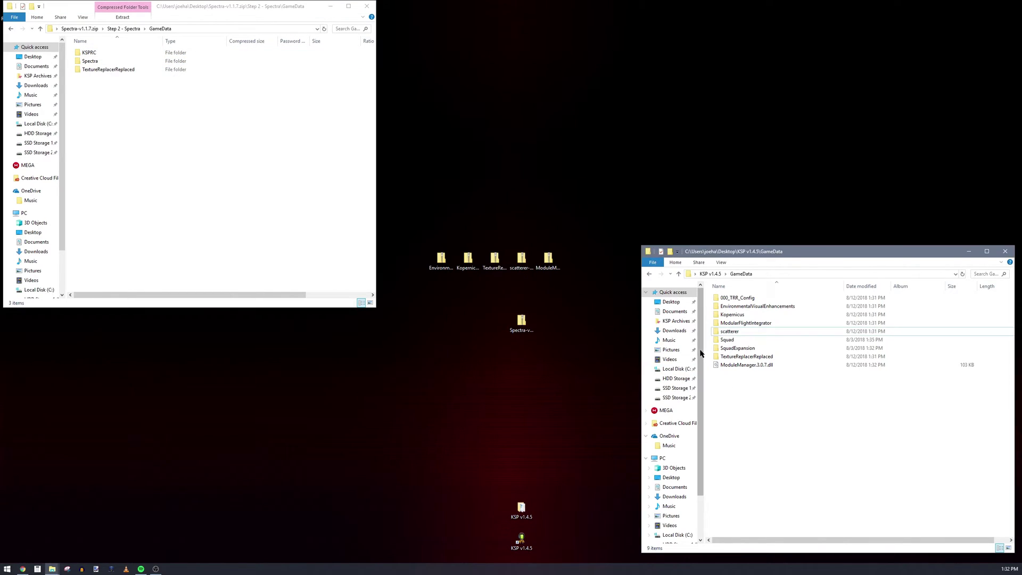
drag(151, 133, 771, 429)
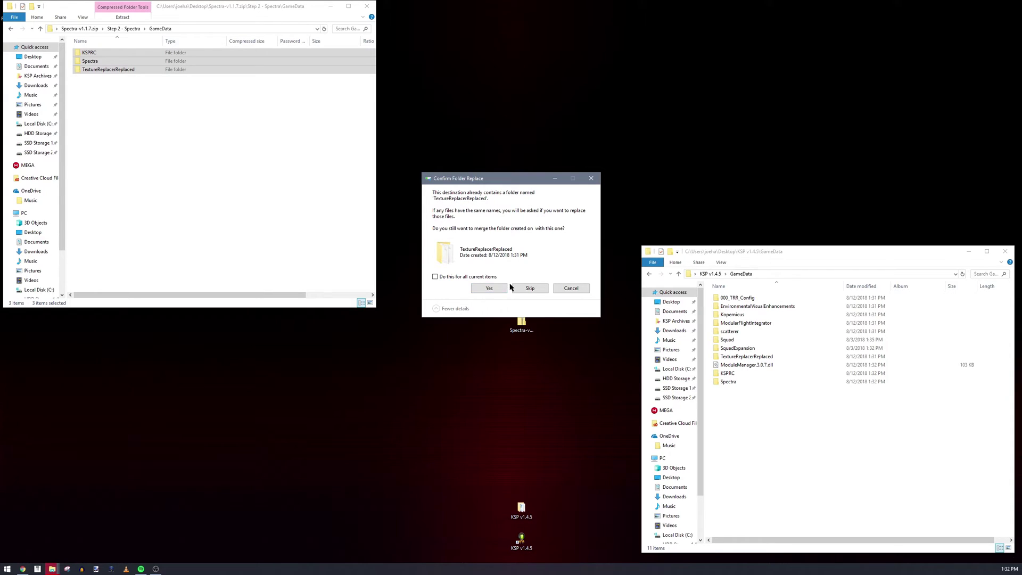
click(457, 278)
click(489, 290)
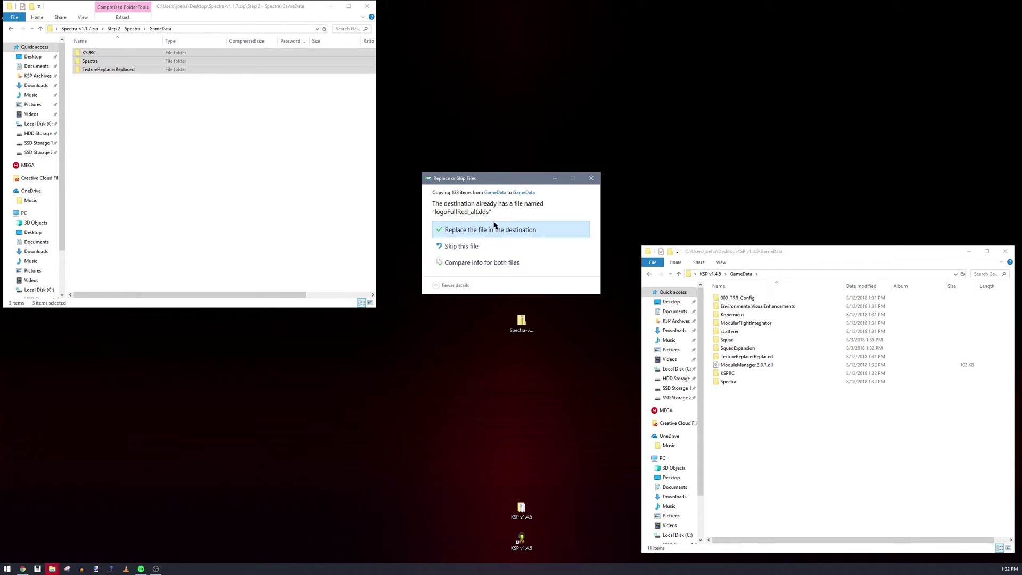
click(495, 229)
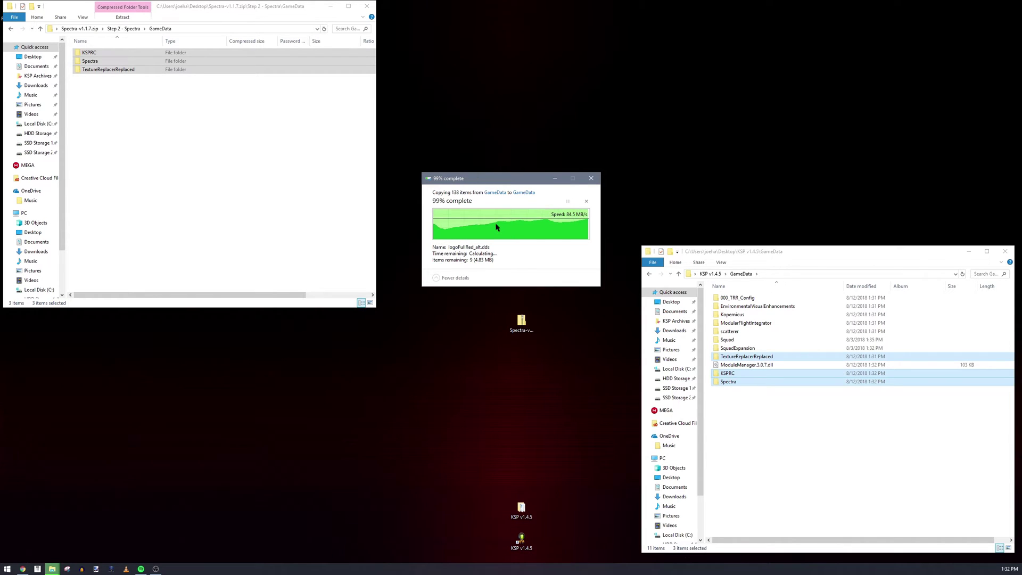
click(548, 260)
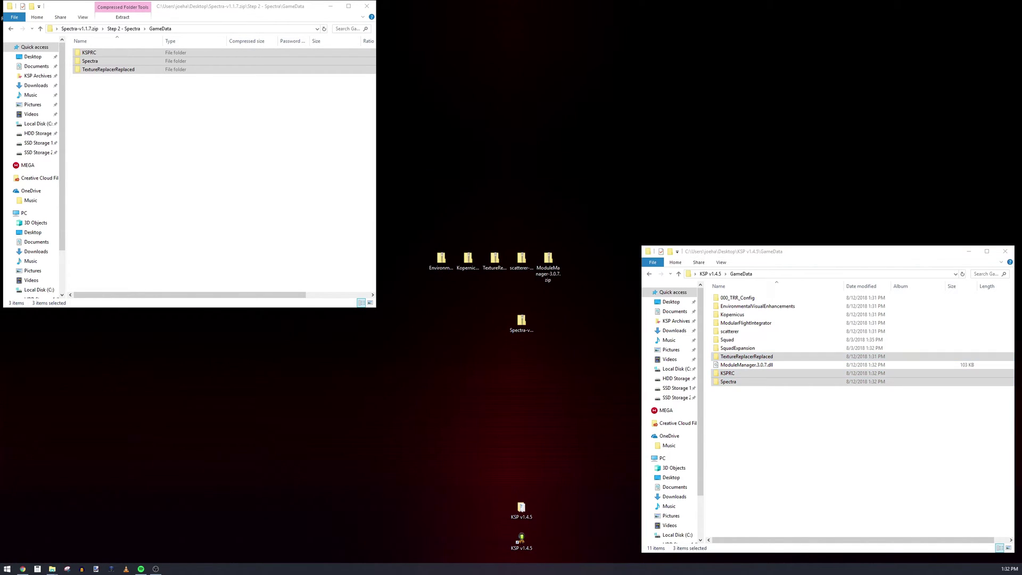
click(225, 123)
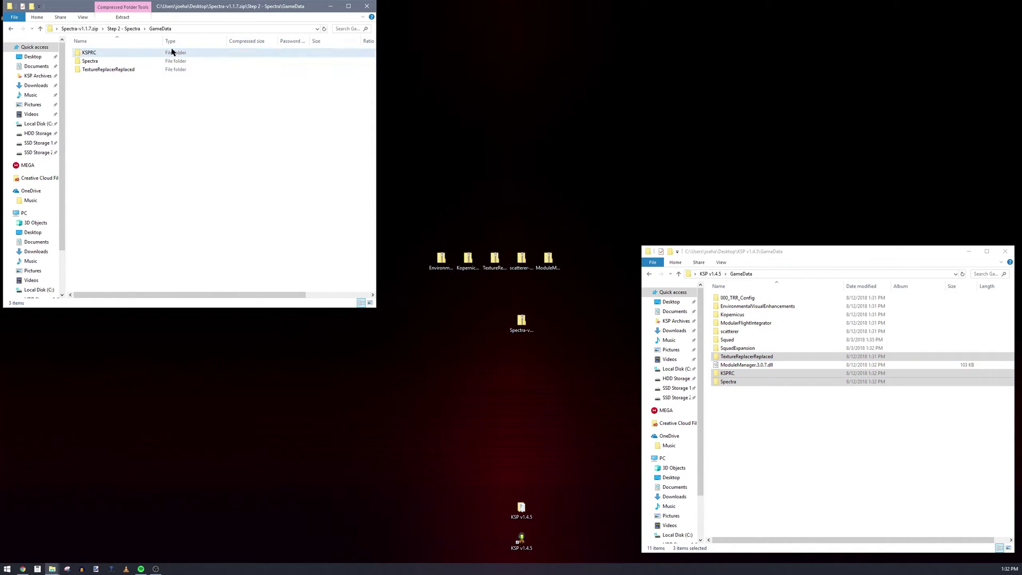
- Go to the Spectra zip's Step 3 - Terrain folder and open 'Terrain instructions (MUST READ!).txt'
click(129, 30)
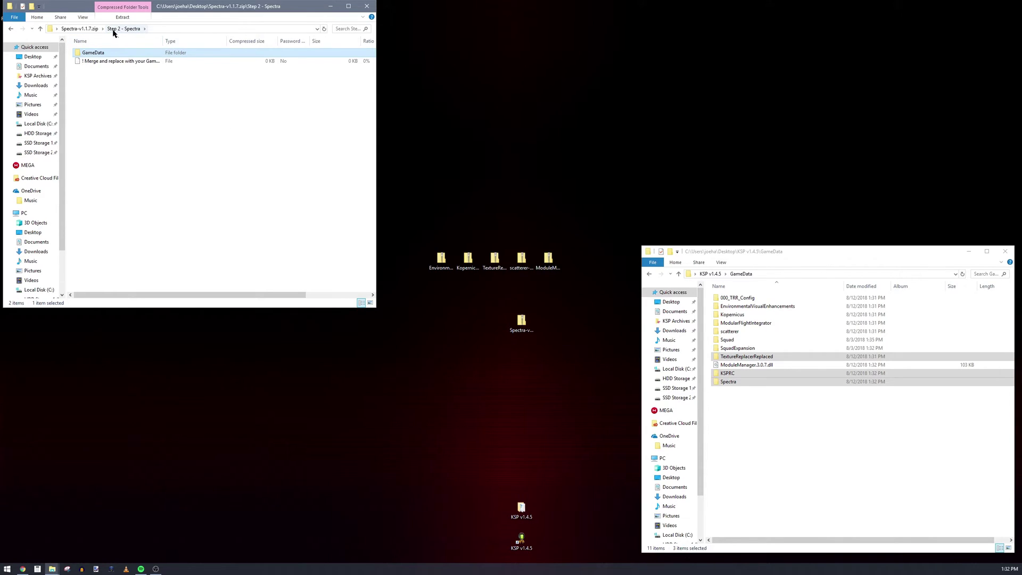
click(88, 29)
double_click(108, 71)
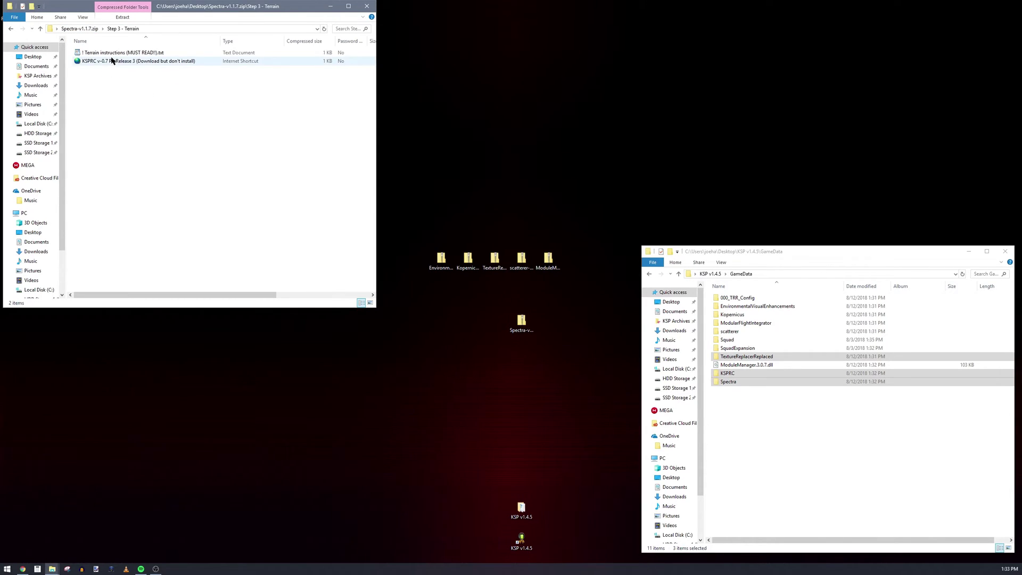
click(93, 62)
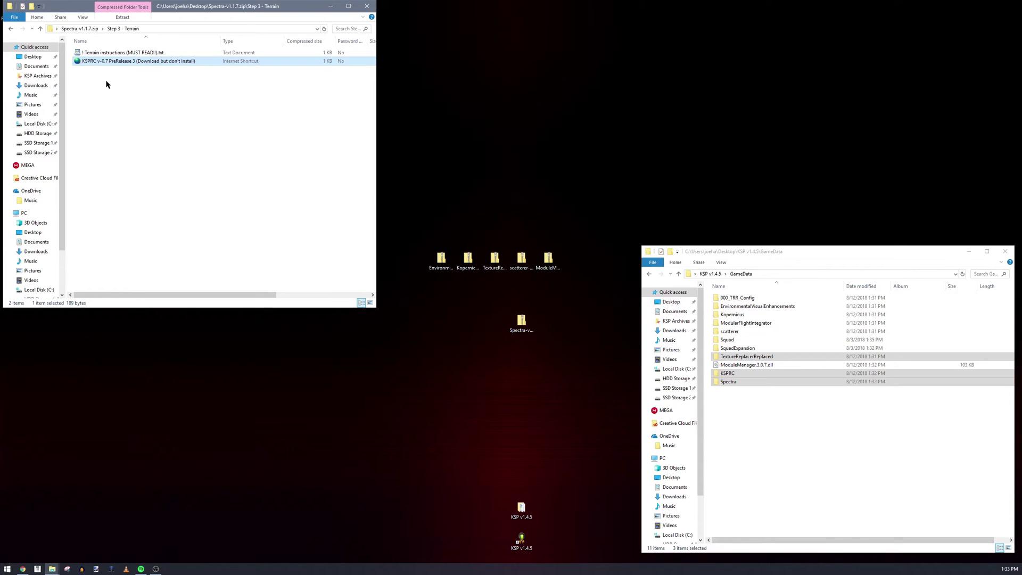
click(133, 108)
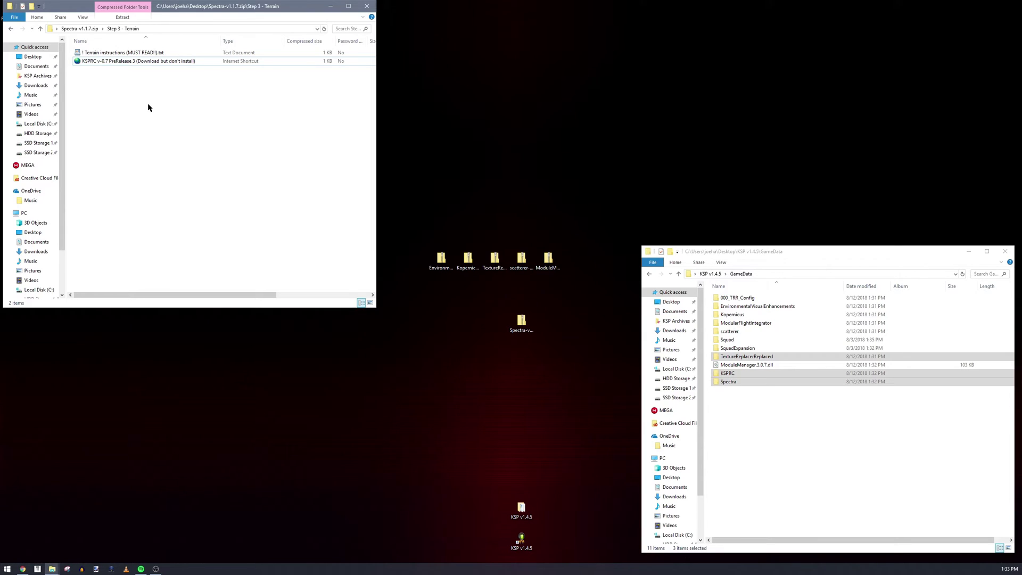
double_click(145, 53)
drag(276, 68, 806, 33)
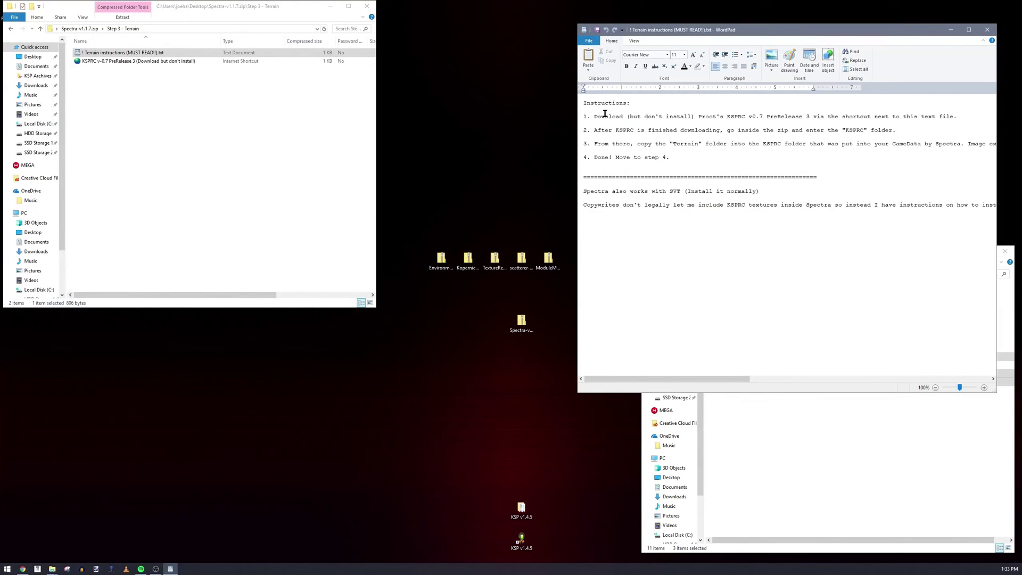
drag(594, 116, 701, 126)
click(702, 127)
triple_click(963, 117)
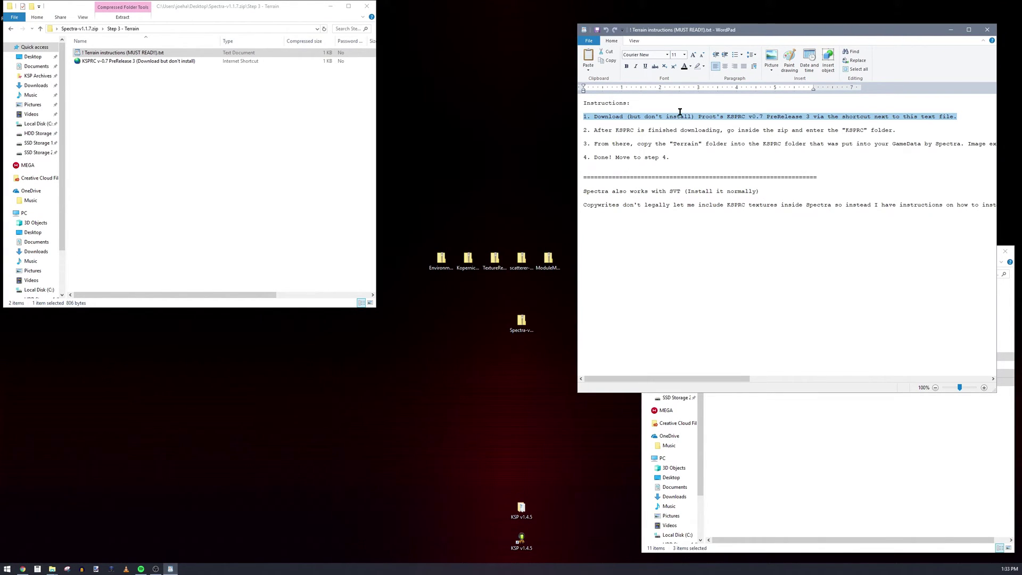
click(697, 122)
drag(591, 126, 759, 137)
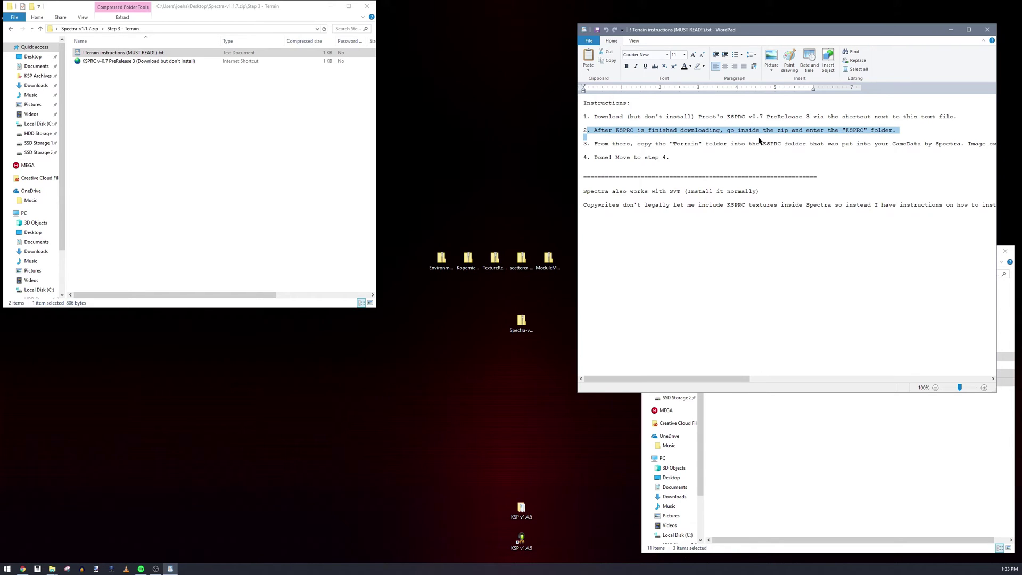
click(828, 133)
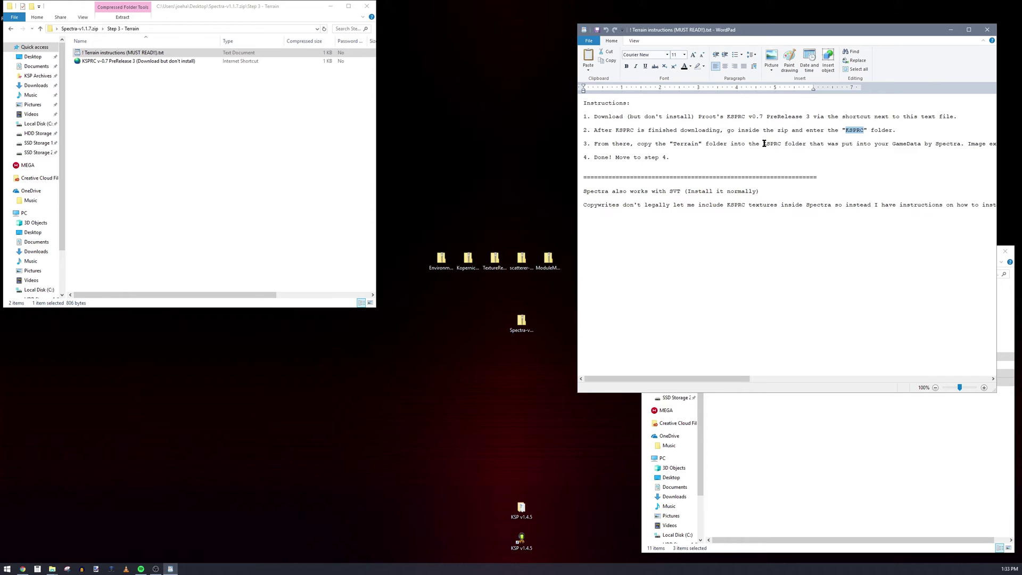
double_click(685, 145)
double_click(855, 131)
click(828, 155)
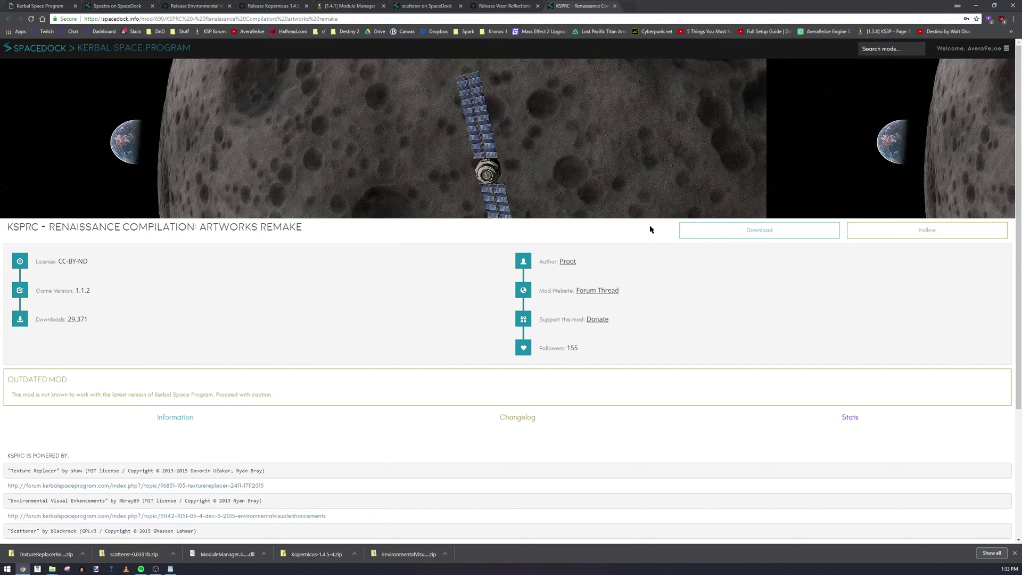
- Download the KSPRC Renaissance Compilation archive from its SpaceDock page
click(747, 235)
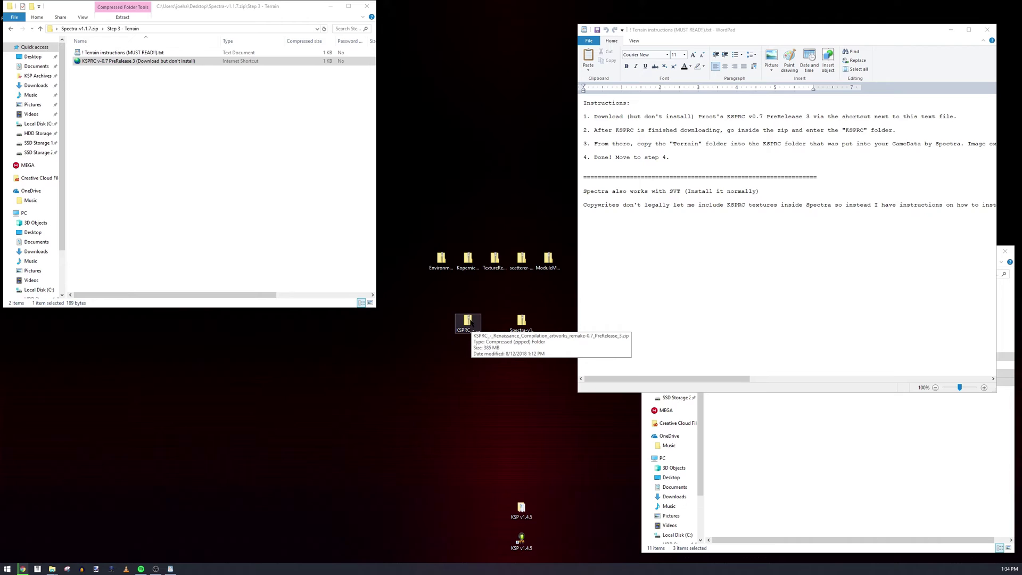
- Open the downloaded KSPRC zip and copy its KSPRC\Terrain folder
double_click(468, 321)
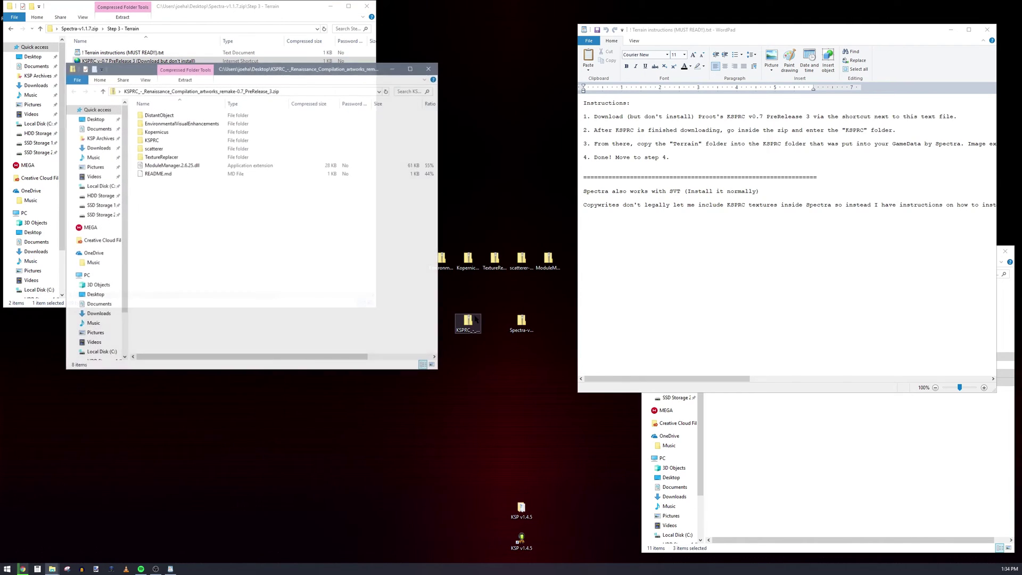
double_click(161, 142)
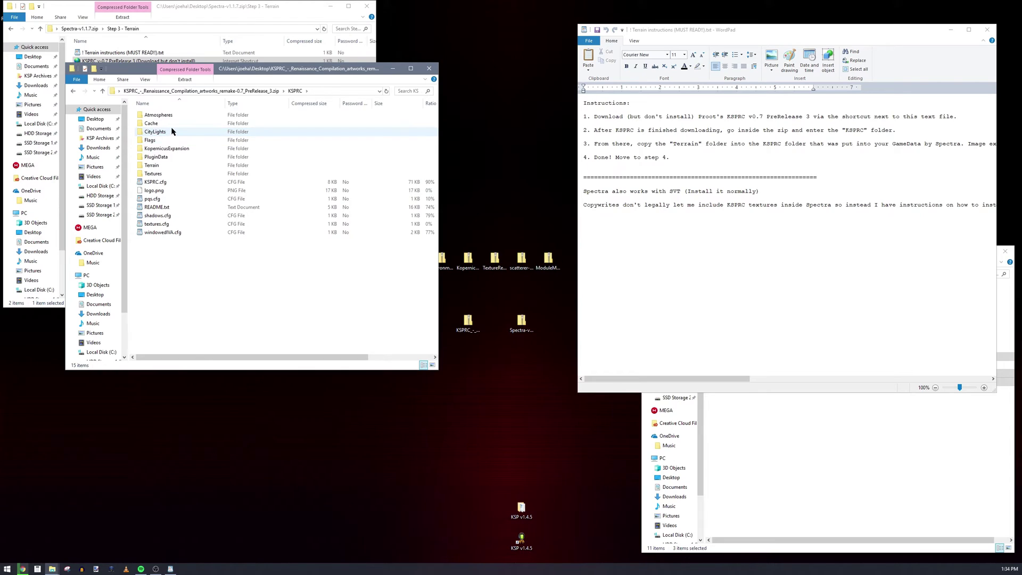
right_click(174, 166)
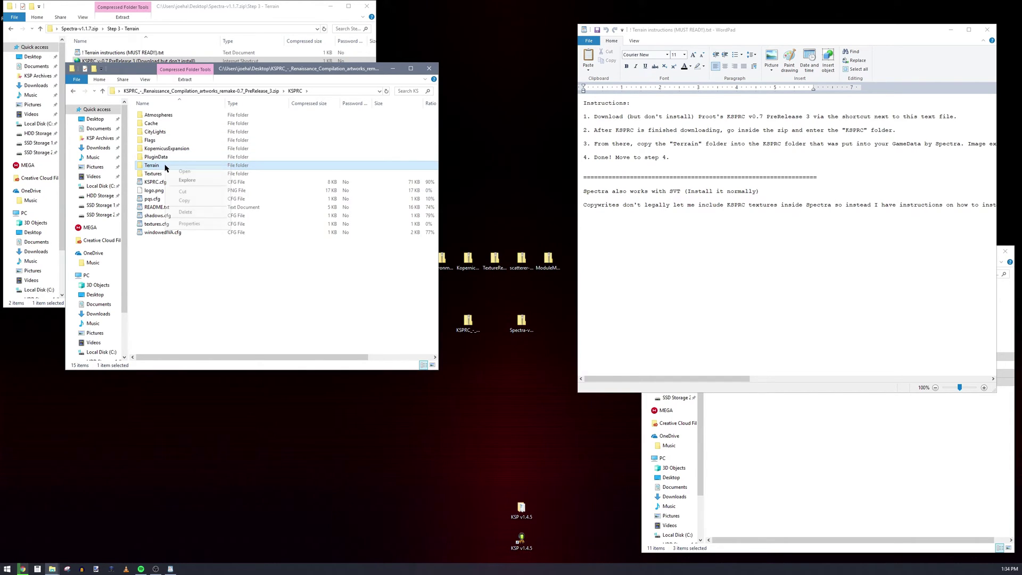
click(200, 200)
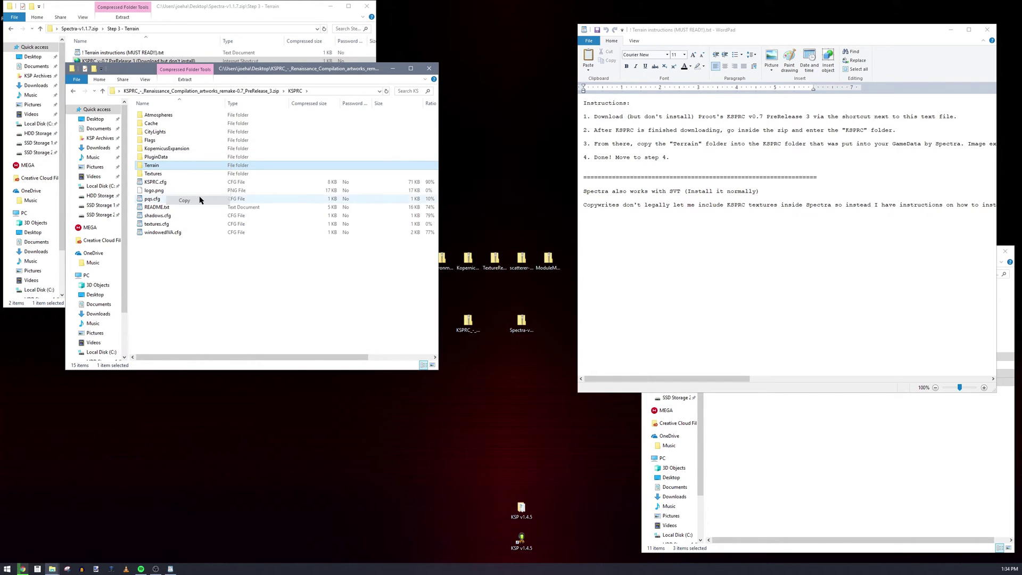
- Paste the Terrain folder into GameData\KSPRC, then return to GameData
click(841, 468)
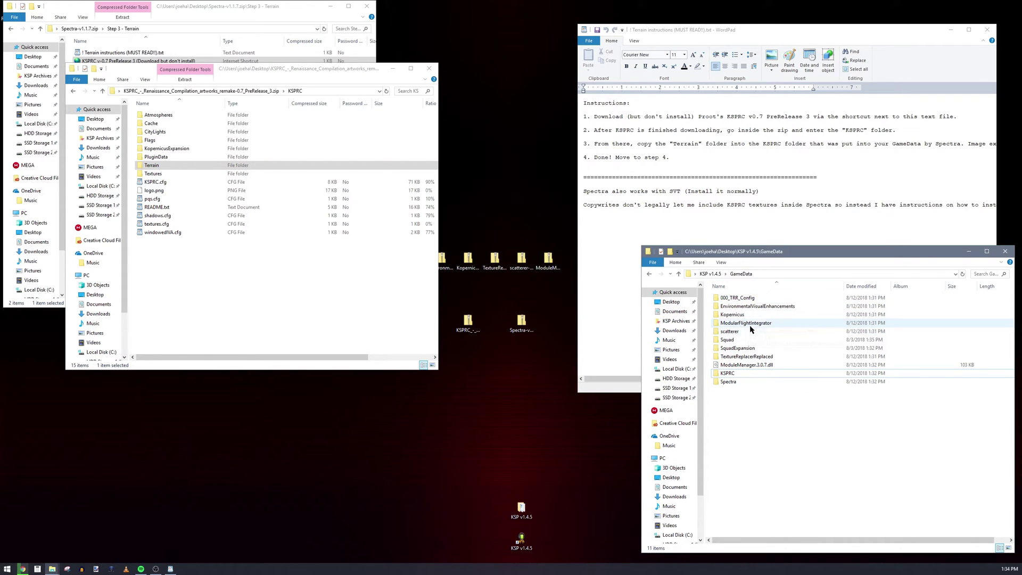
double_click(747, 376)
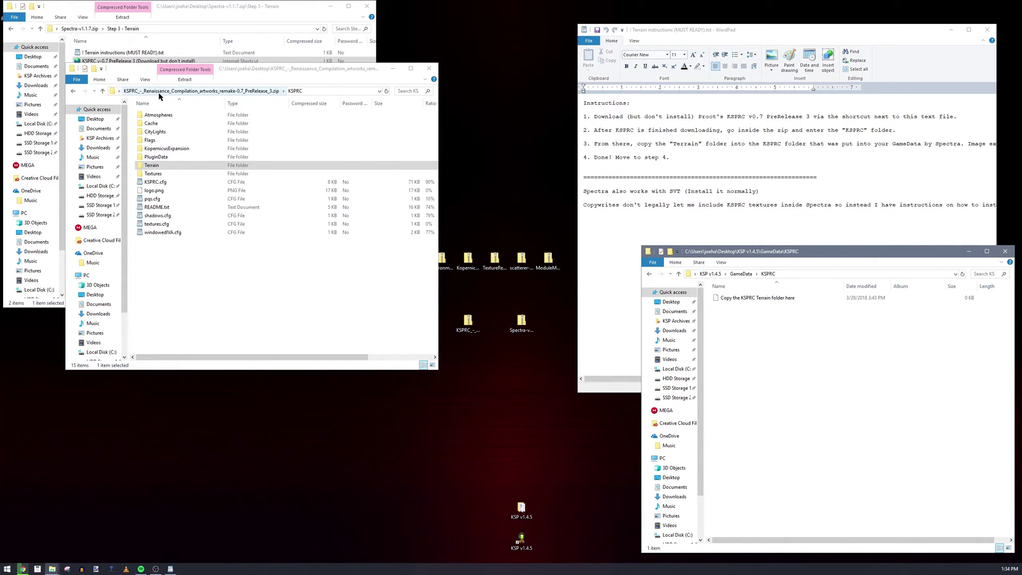
right_click(747, 341)
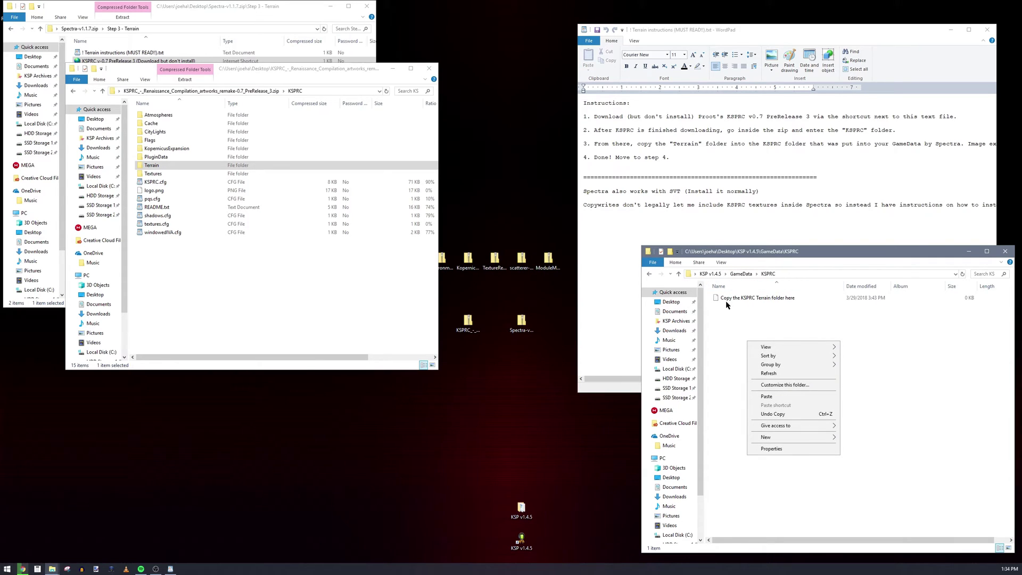
click(778, 397)
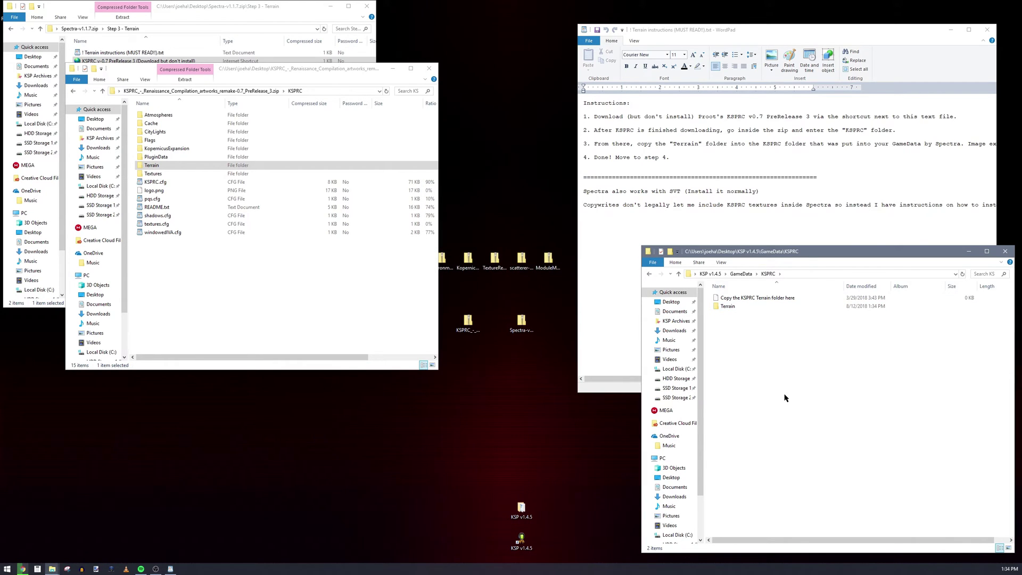
click(741, 274)
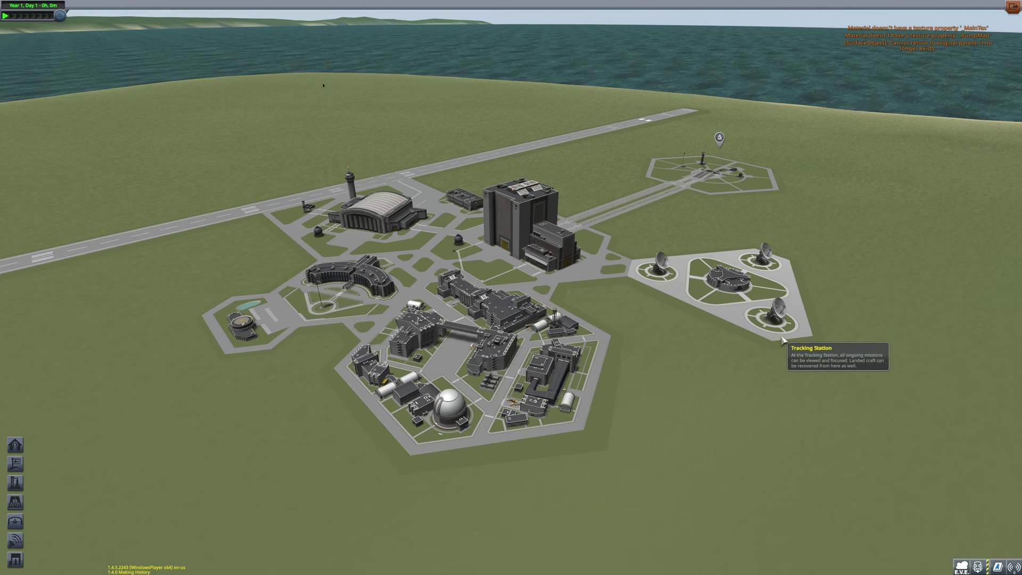
- Rotate the Space Center camera toward the horizon once the modded game loads
drag(782, 411, 789, 168)
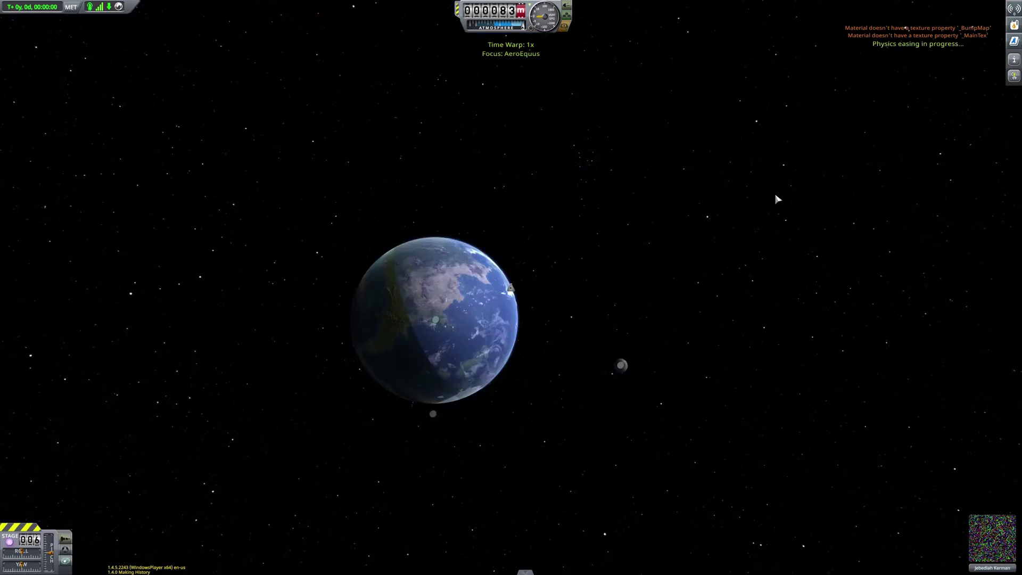
- In map view, focus and zoom on the Sun, then cycle focus to Moho and Eve
click(533, 479)
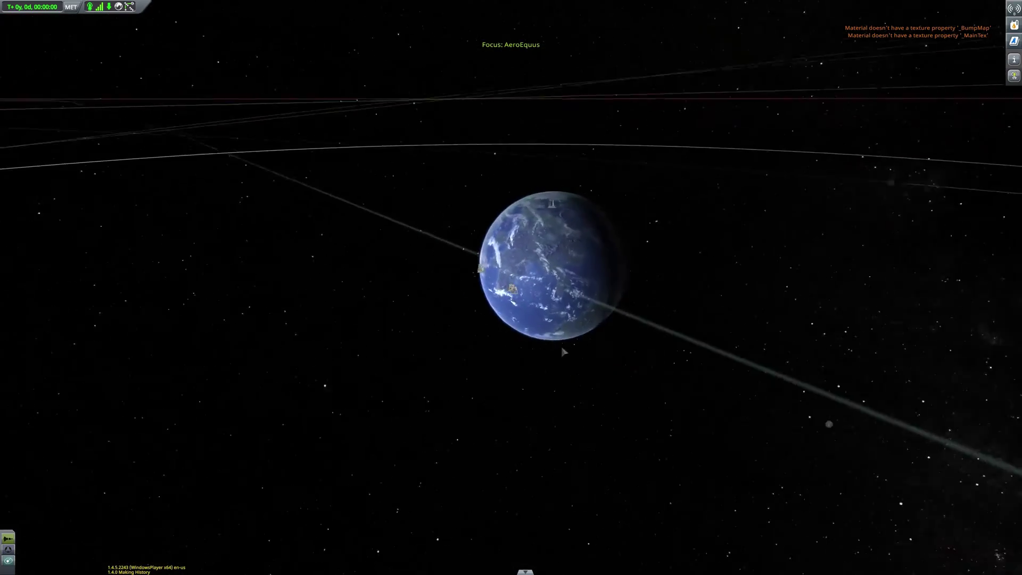
key(Tab)
scroll(702, 310, down, 5)
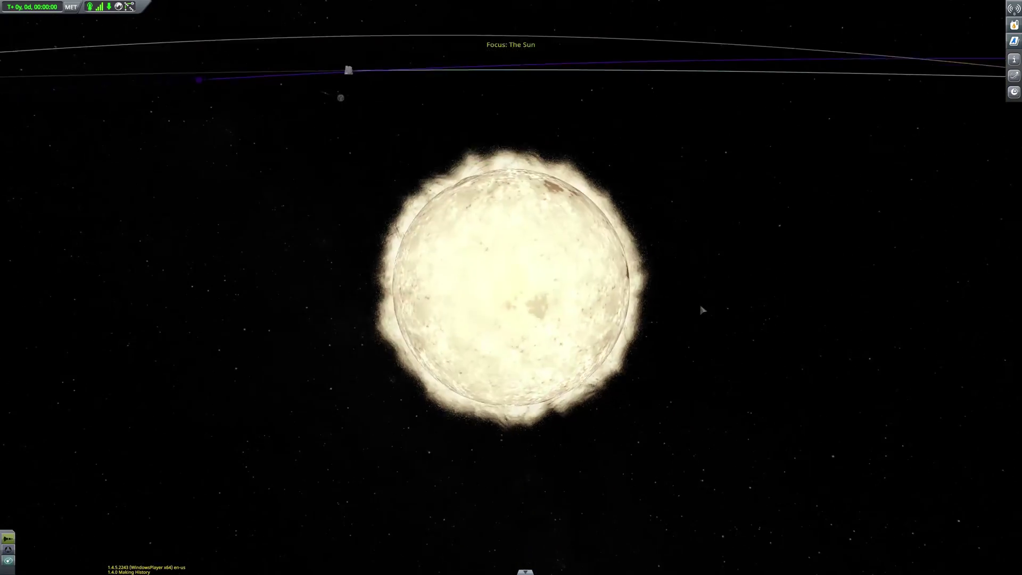
scroll(638, 270, down, 5)
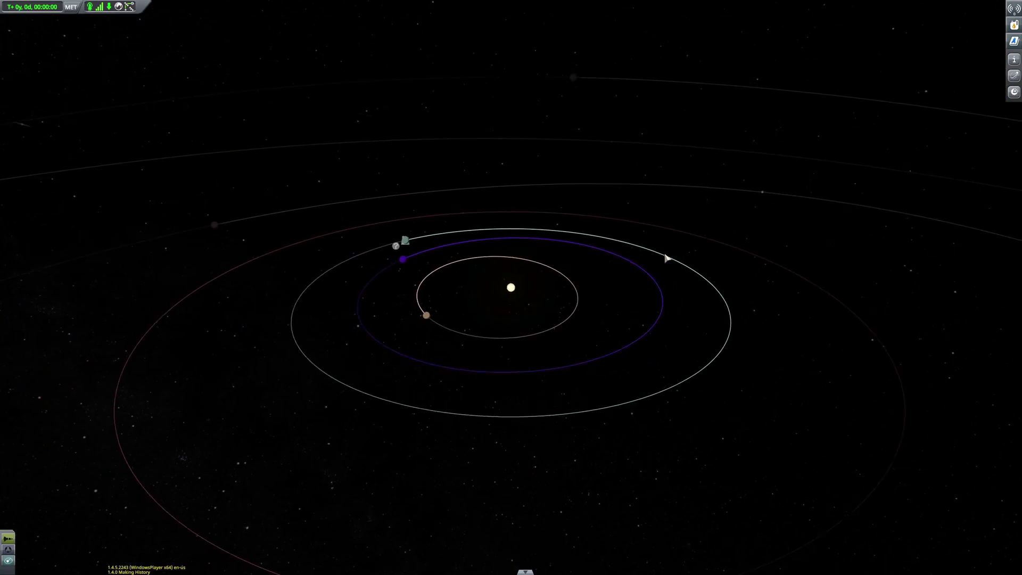
scroll(561, 309, up, 4)
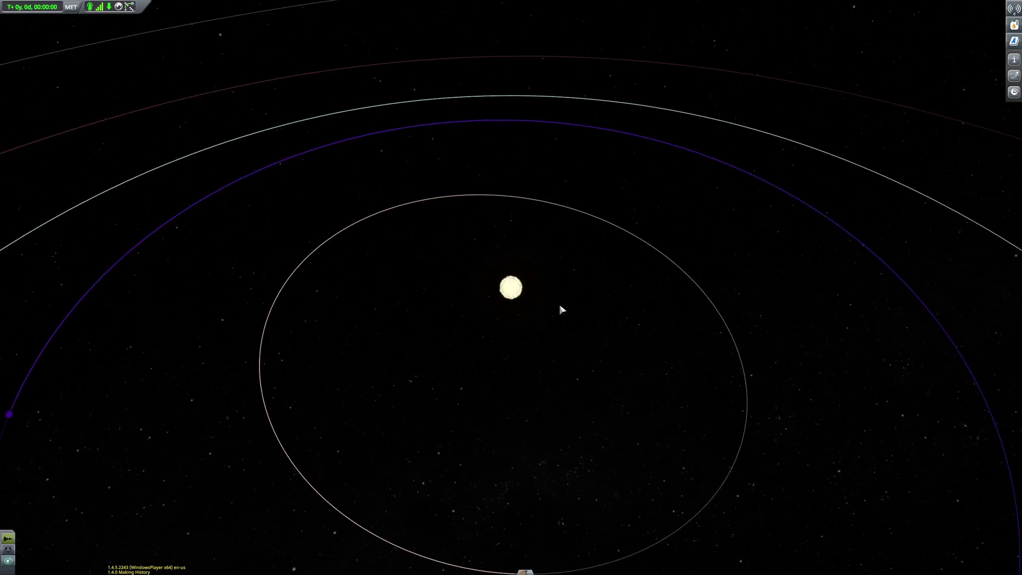
key(Tab)
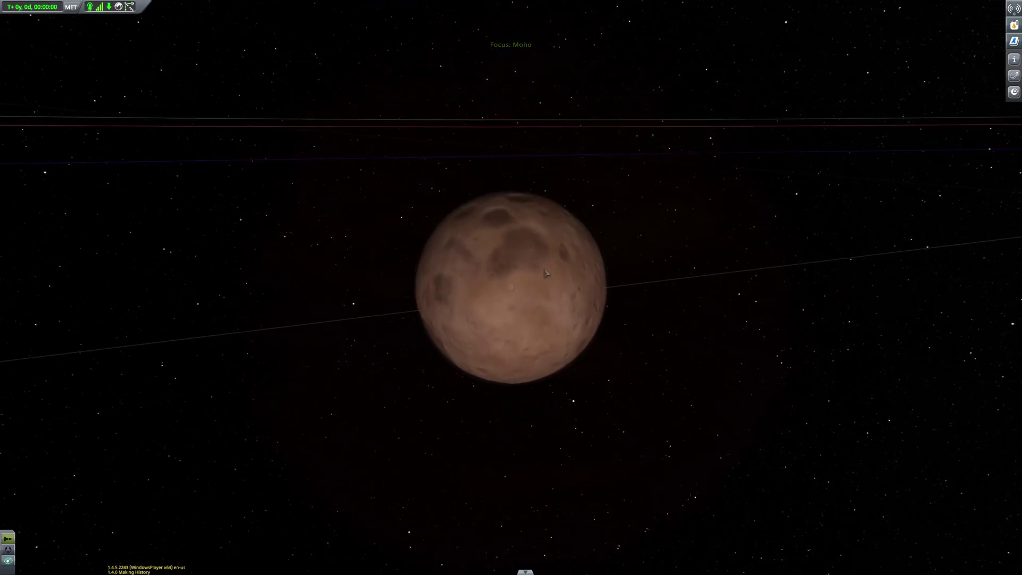
key(Tab)
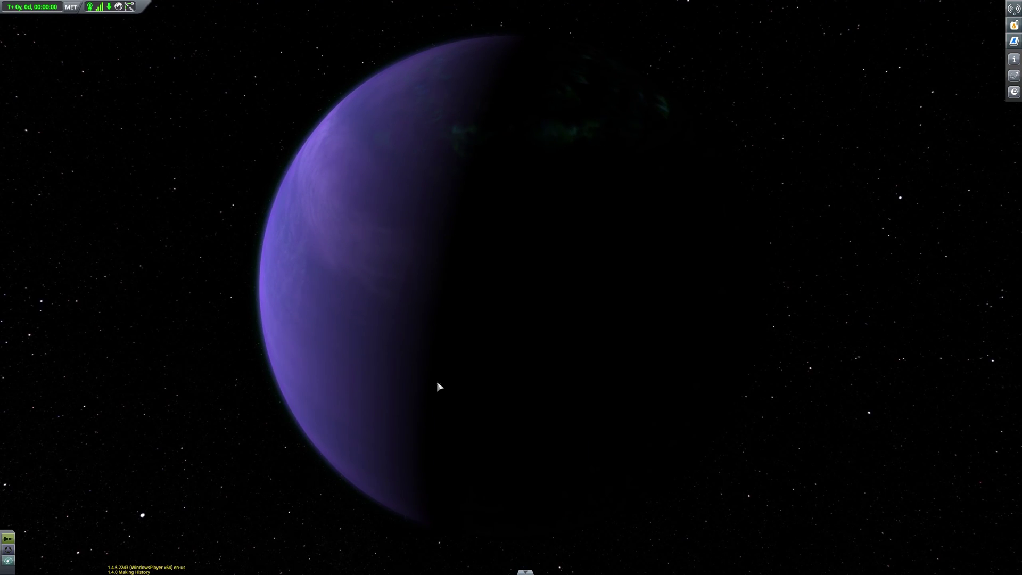
- Cycle map focus through Gilly, Kerbin, Mun and Minmus, orbiting and zooming on Duna
key(Tab)
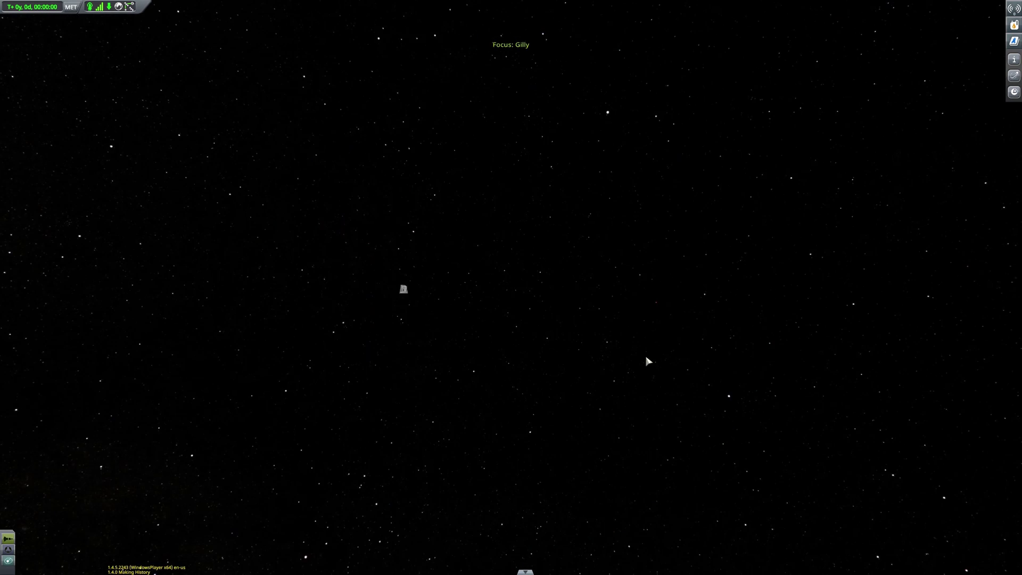
key(Tab)
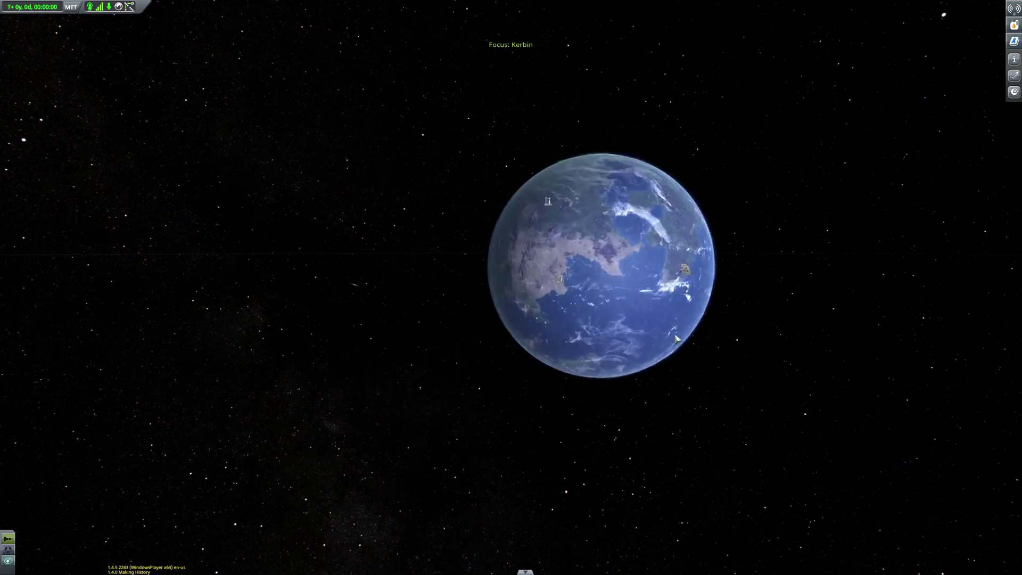
key(Tab)
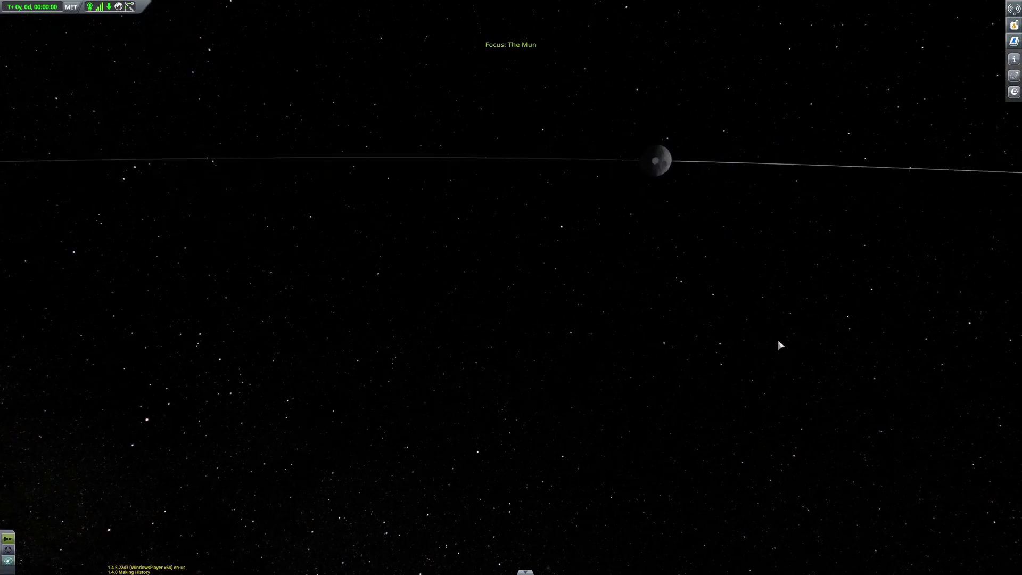
key(Tab)
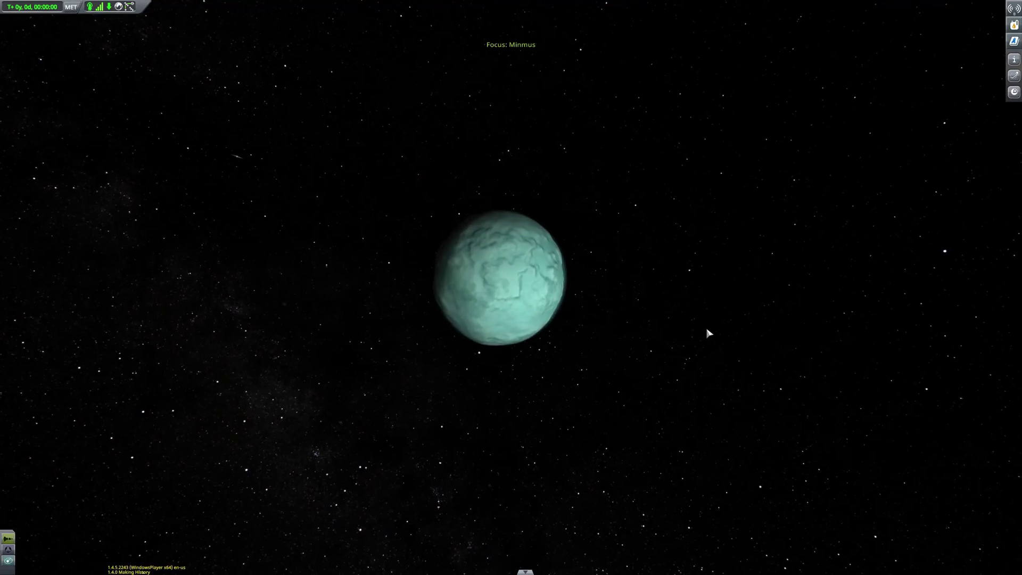
key(Tab)
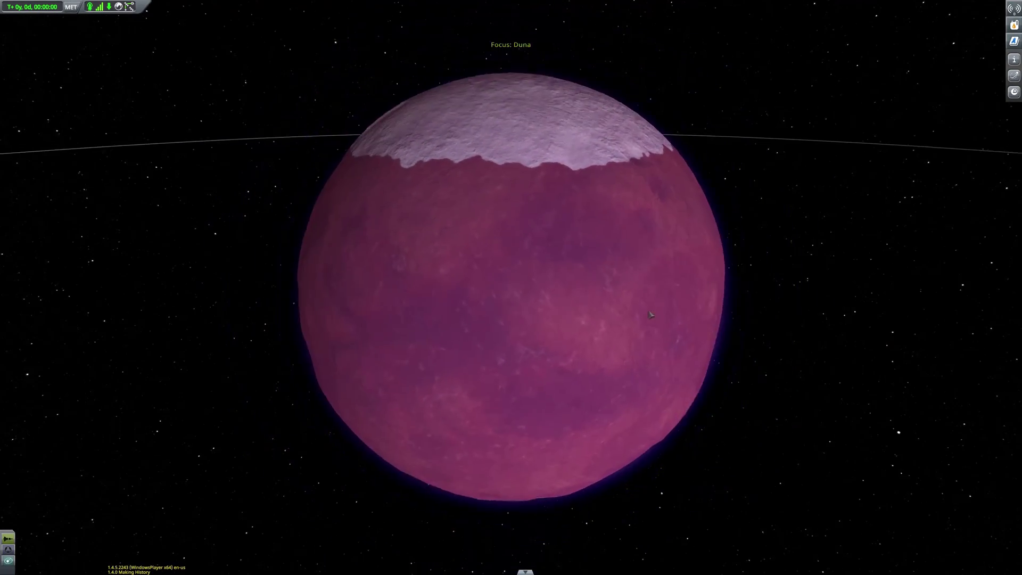
mouse_move(650, 315)
mouse_down()
mouse_move(710, 317)
mouse_move(659, 307)
mouse_up()
scroll(683, 318, up, 2)
scroll(675, 314, down, 2)
- Move map focus to Dres, orbit Jool's lit side, then focus and zoom on Laythe
key(Tab)
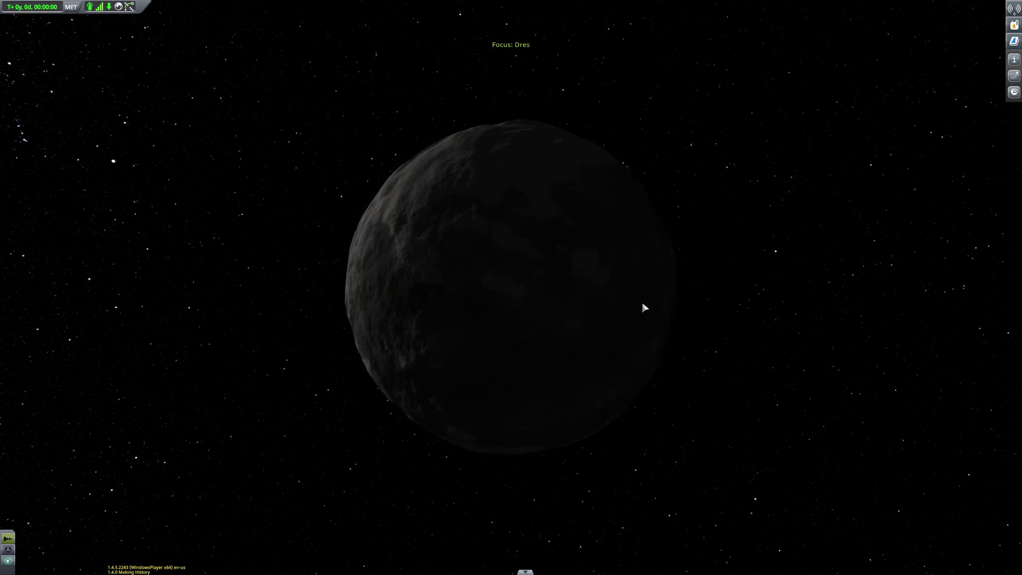
key(Tab)
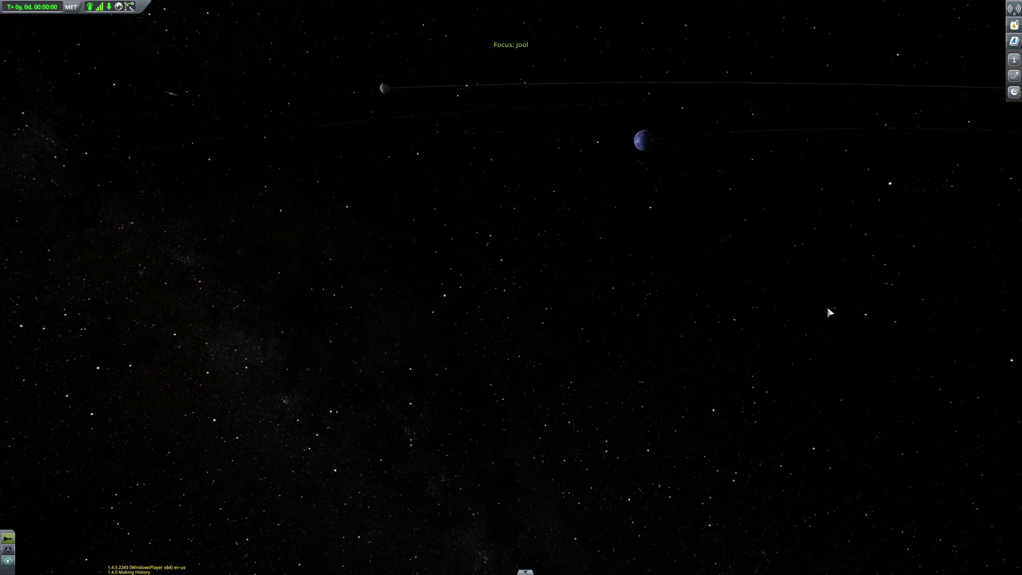
drag(809, 313, 825, 293)
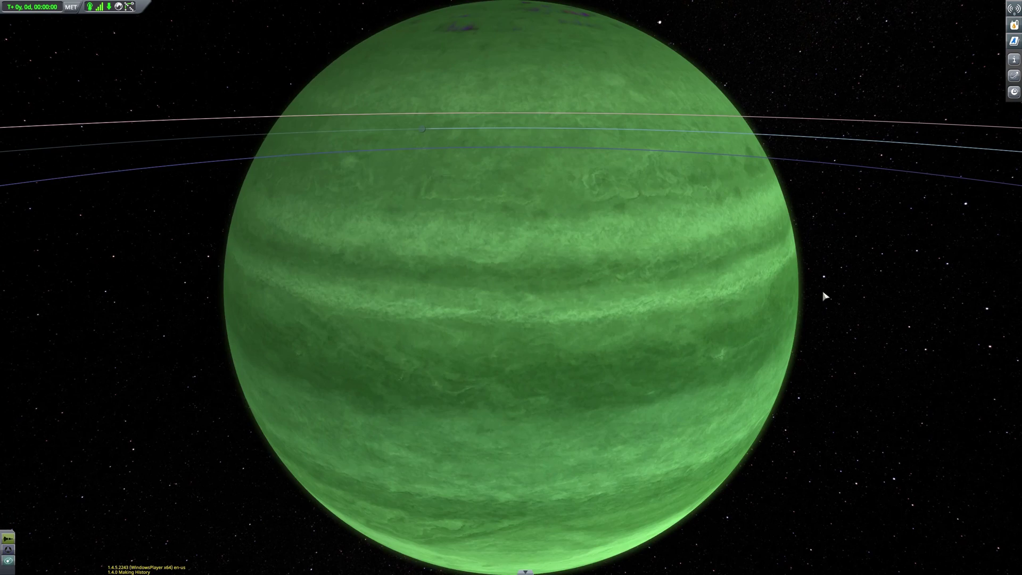
key(Tab)
key(Tab)
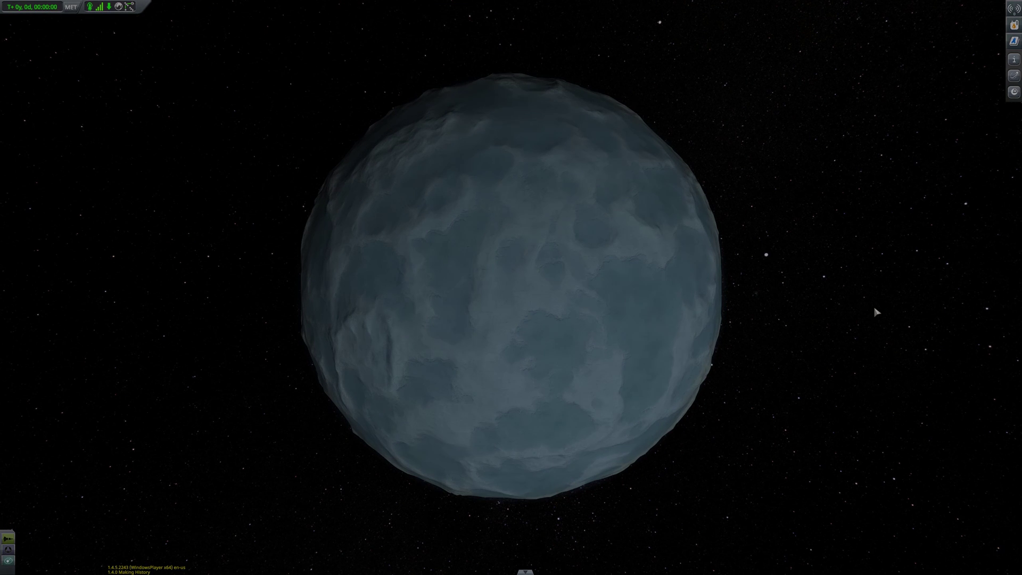
scroll(876, 312, down, 10)
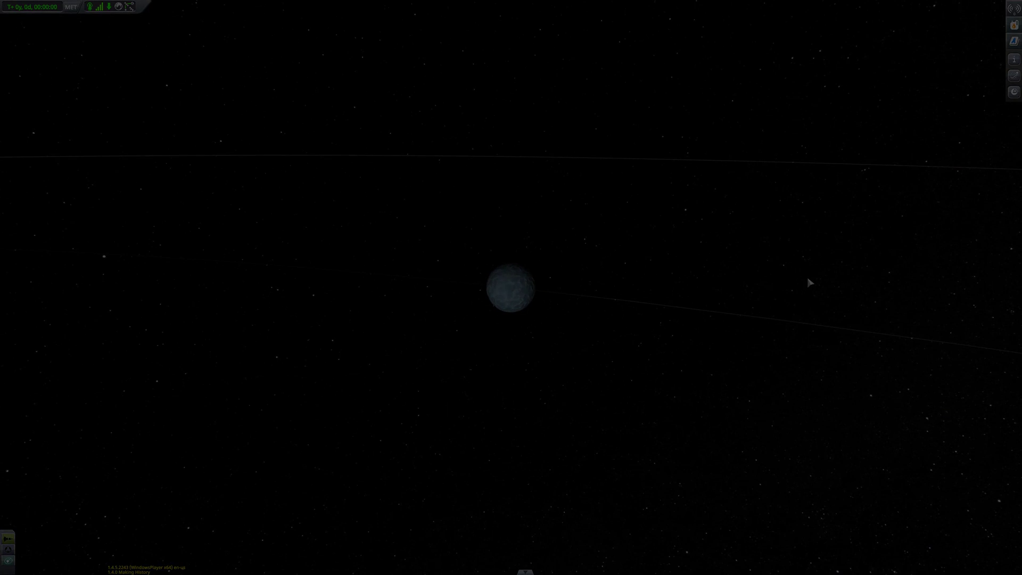